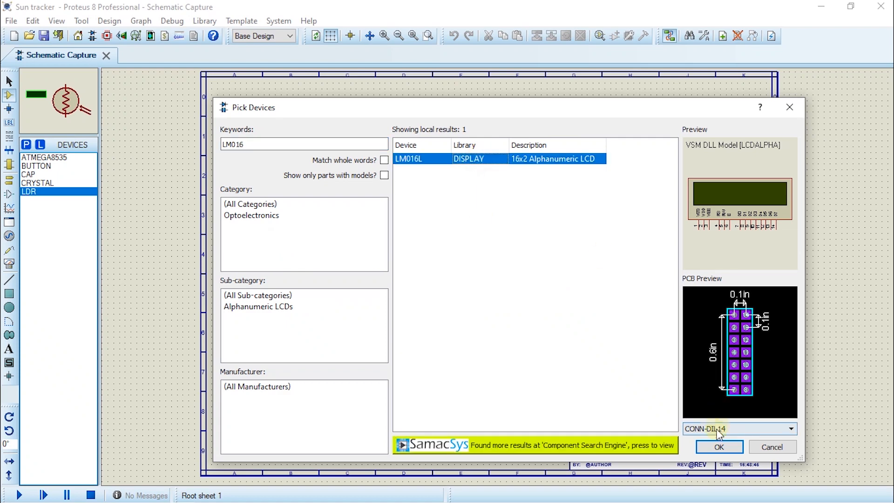
Search Pick Devices and add MOTOR-PWMSERVO, POT-HG and RES to the parts list.
{"action": "type", "text": "p"}
{"action": "type", "text": "Motor"}
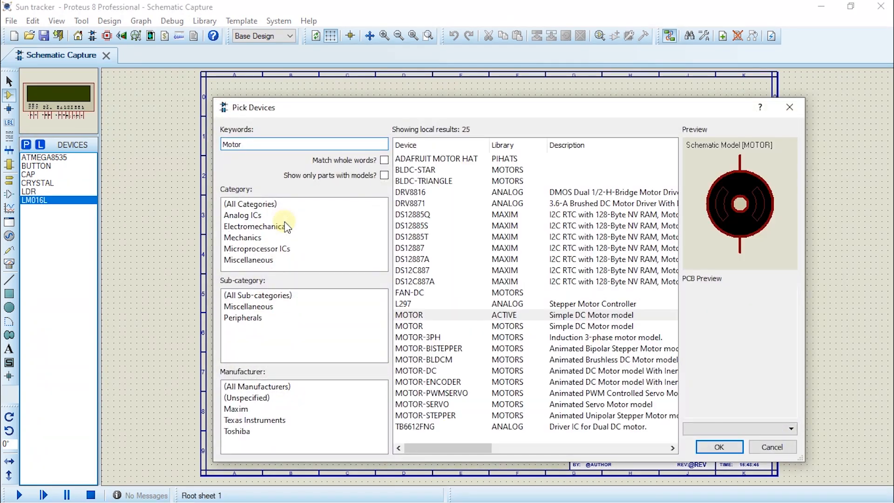
{"action": "left_click", "coordinate": [522, 392]}
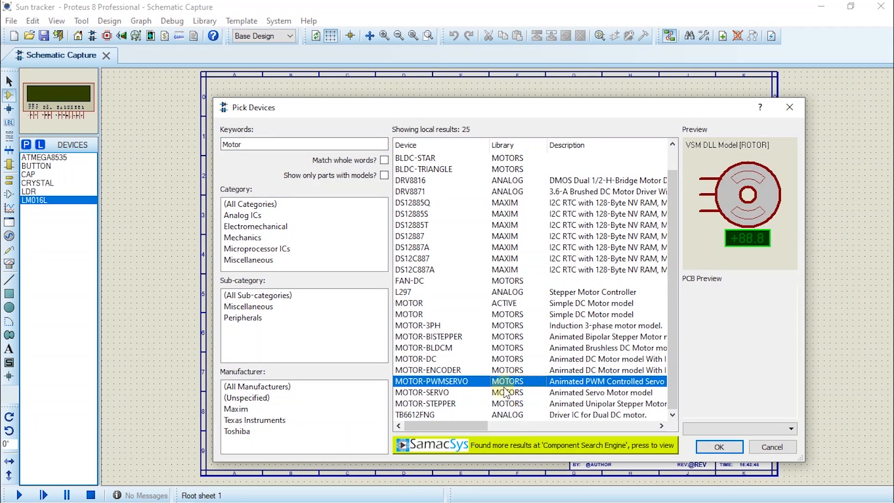
{"action": "left_click", "coordinate": [720, 447]}
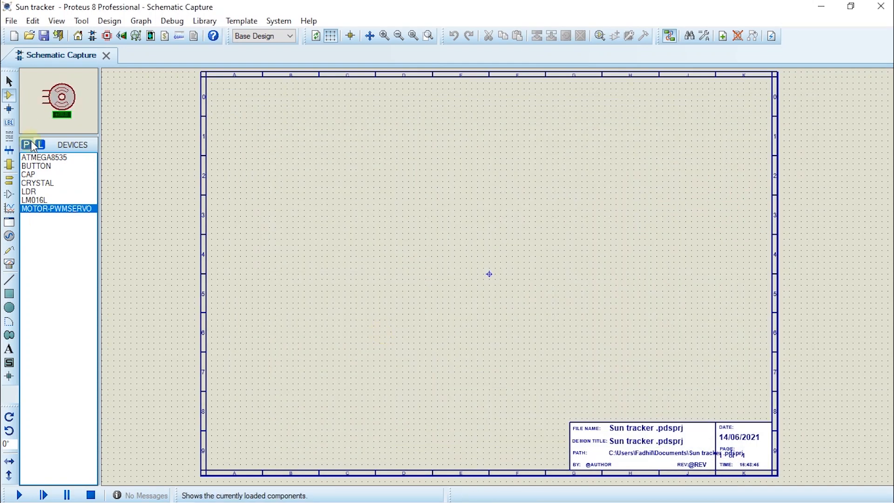
{"action": "type", "text": "pPOT-HG"}
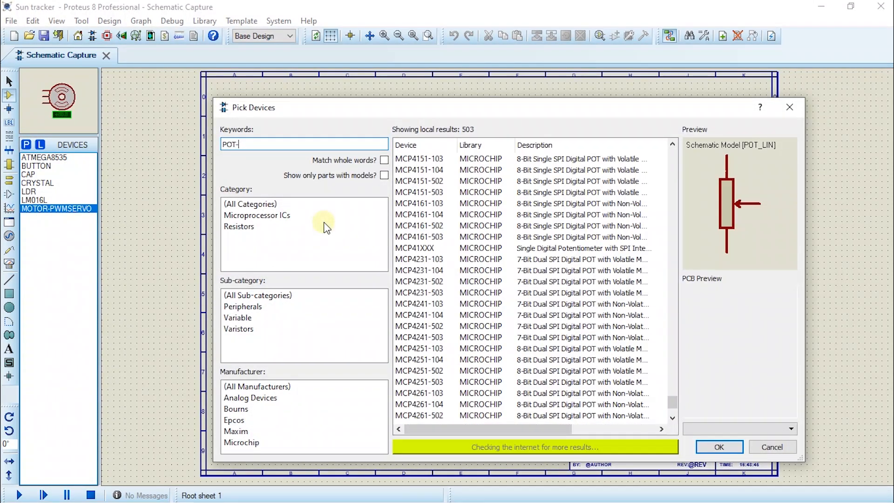
{"action": "left_click", "coordinate": [719, 448]}
{"action": "type", "text": "pRES"}
{"action": "double_click", "coordinate": [403, 427]}
Place the ATMEGA8535 as U1 near the centre of the sheet.
{"action": "left_click", "coordinate": [45, 157]}
{"action": "left_click", "coordinate": [487, 251]}
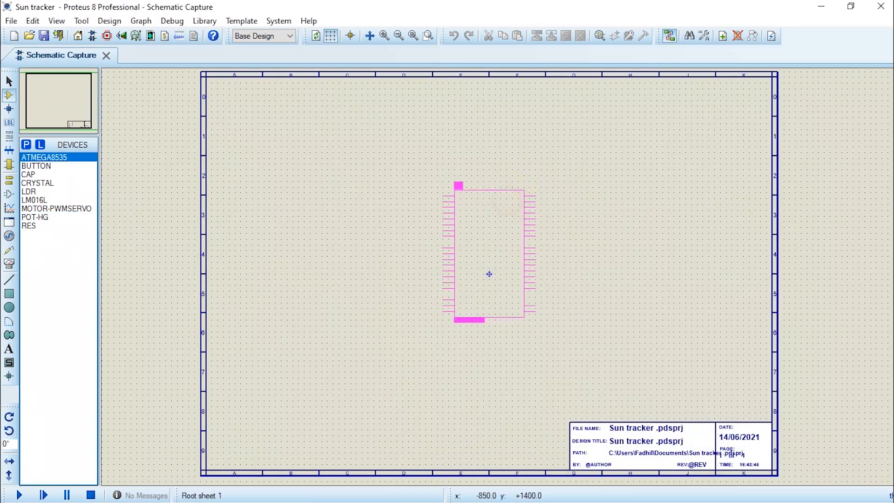
{"action": "left_click", "coordinate": [477, 209]}
{"action": "scroll", "coordinate": [477, 201], "scroll_direction": "up", "scroll_amount": 1}
{"action": "left_click", "coordinate": [49, 218]}
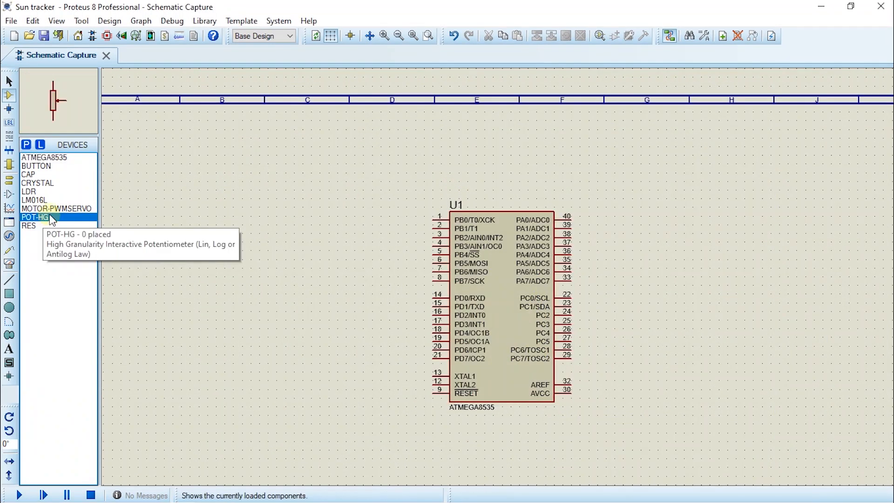
Place crystal X1 vertically and wire it to XTAL1 pin 13 and XTAL2 pin 12.
{"action": "left_click", "coordinate": [38, 183]}
{"action": "left_click", "coordinate": [330, 406]}
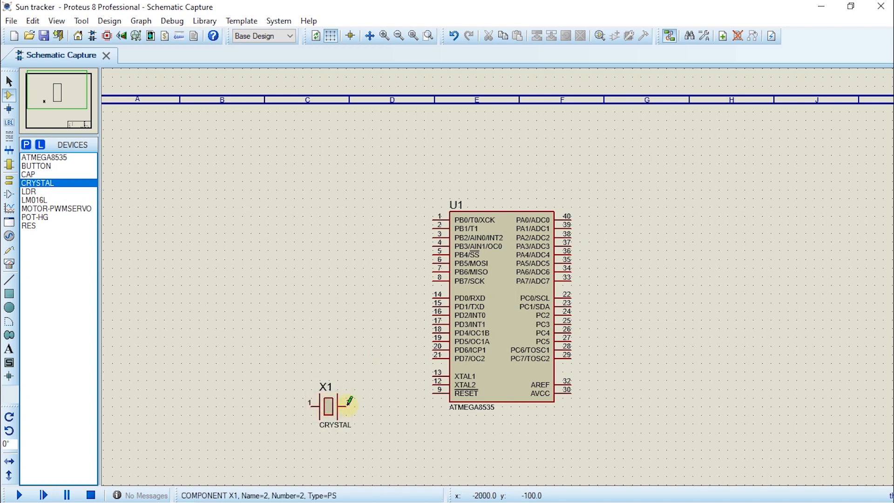
{"action": "right_click", "coordinate": [350, 403]}
{"action": "left_click", "coordinate": [402, 118]}
{"action": "left_click", "coordinate": [327, 381]}
{"action": "left_click", "coordinate": [430, 374]}
{"action": "left_click", "coordinate": [432, 385]}
{"action": "left_click", "coordinate": [330, 425]}
Place 1nF capacitors C1 and C2, wire them to the crystal pins, and join their left leads.
{"action": "left_click", "coordinate": [28, 175]}
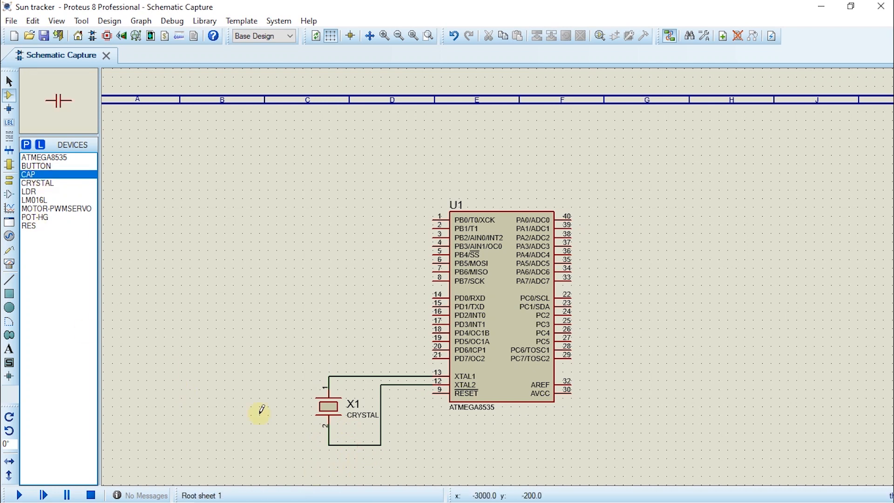
{"action": "left_click", "coordinate": [272, 380]}
{"action": "left_click", "coordinate": [272, 436]}
{"action": "left_click", "coordinate": [289, 437]}
{"action": "left_click", "coordinate": [329, 436]}
{"action": "left_click", "coordinate": [289, 380]}
{"action": "left_click", "coordinate": [329, 380]}
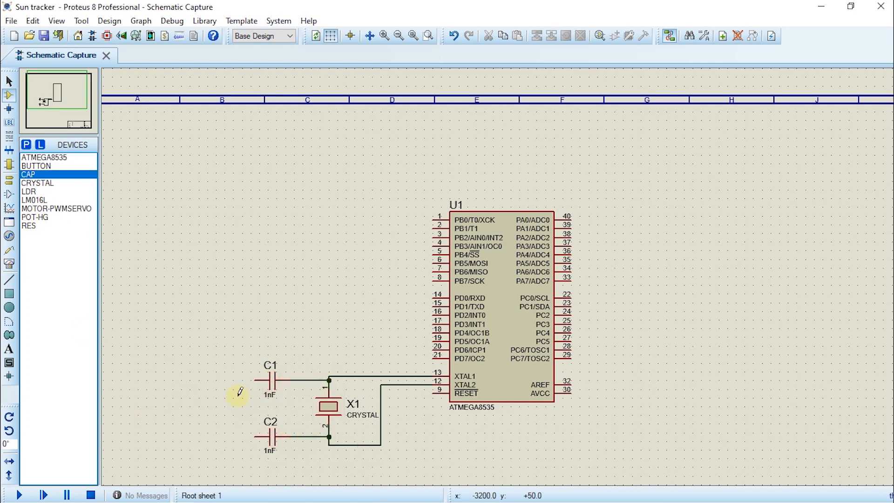
{"action": "left_click", "coordinate": [256, 380]}
{"action": "left_click", "coordinate": [255, 436]}
Connect a ground terminal to the crystal capacitors' shared wire.
{"action": "left_click", "coordinate": [9, 180]}
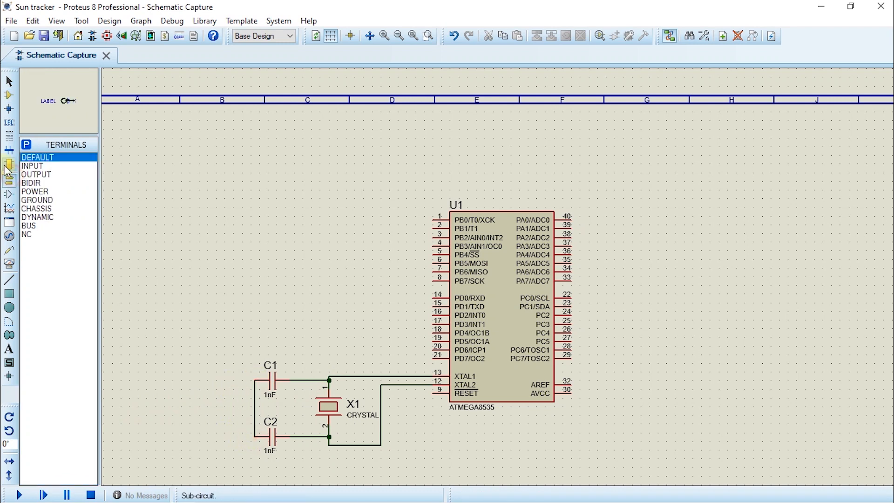
{"action": "left_click", "coordinate": [35, 200]}
{"action": "left_click", "coordinate": [228, 449]}
{"action": "left_click", "coordinate": [229, 448]}
{"action": "left_click", "coordinate": [256, 415]}
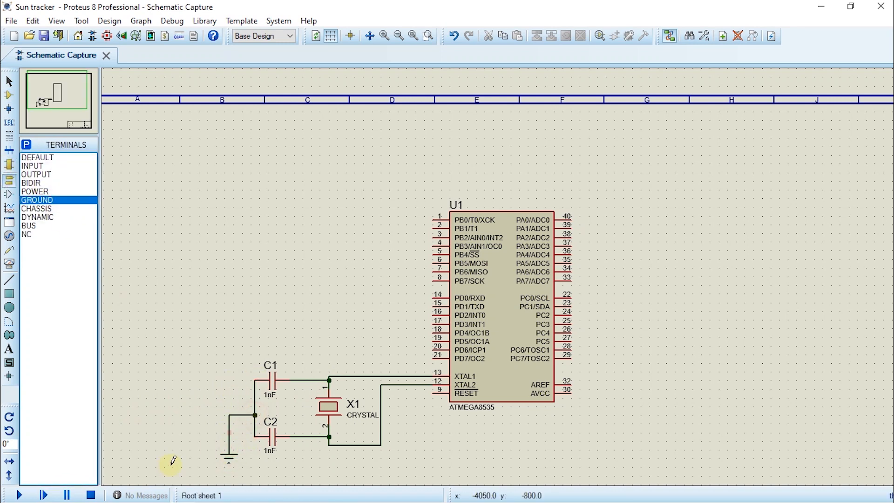
Place resistor R1 vertically and wire it to the RESET pin 9.
{"action": "left_click", "coordinate": [9, 95]}
{"action": "left_click", "coordinate": [29, 225]}
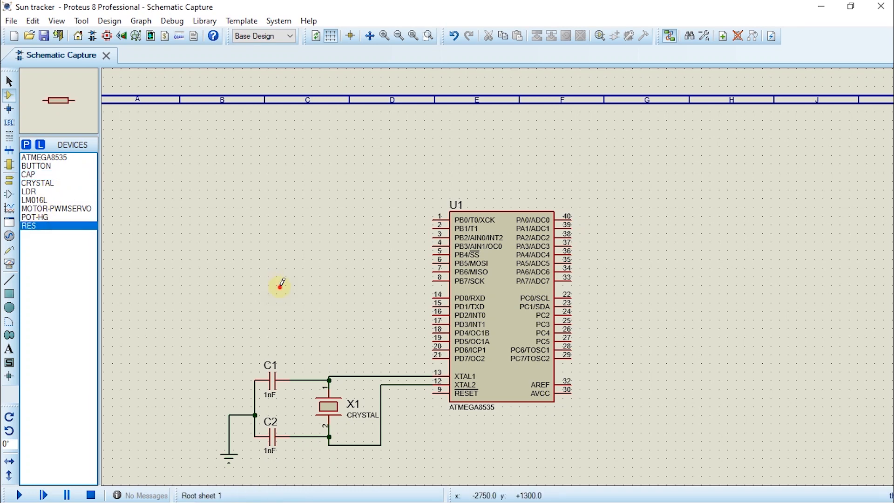
{"action": "left_click", "coordinate": [335, 340]}
{"action": "left_click", "coordinate": [432, 450]}
{"action": "right_click", "coordinate": [433, 448]}
{"action": "left_click", "coordinate": [492, 139]}
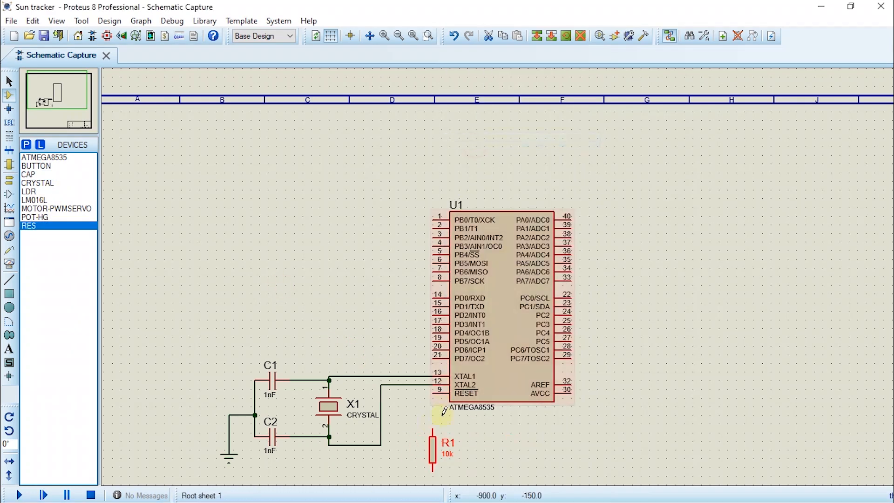
{"action": "left_click", "coordinate": [433, 434]}
{"action": "left_click", "coordinate": [440, 389]}
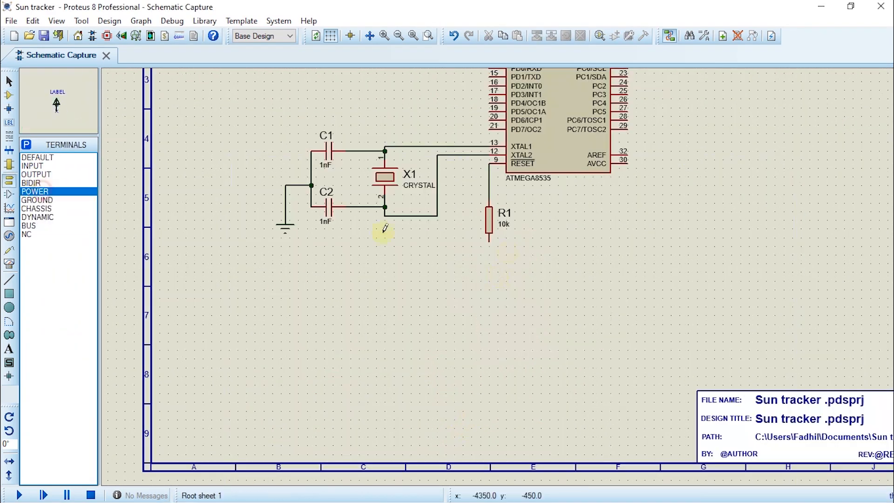
Add a power terminal and connect R1's other lead to it.
{"action": "left_click", "coordinate": [532, 224]}
{"action": "left_click", "coordinate": [532, 225]}
{"action": "left_click", "coordinate": [532, 225]}
{"action": "left_click", "coordinate": [489, 242]}
{"action": "left_click", "coordinate": [9, 95]}
Place a push button and capacitor C3, joining C3's left lead to the button.
{"action": "left_click", "coordinate": [37, 165]}
{"action": "left_click", "coordinate": [434, 246]}
{"action": "left_click", "coordinate": [433, 240]}
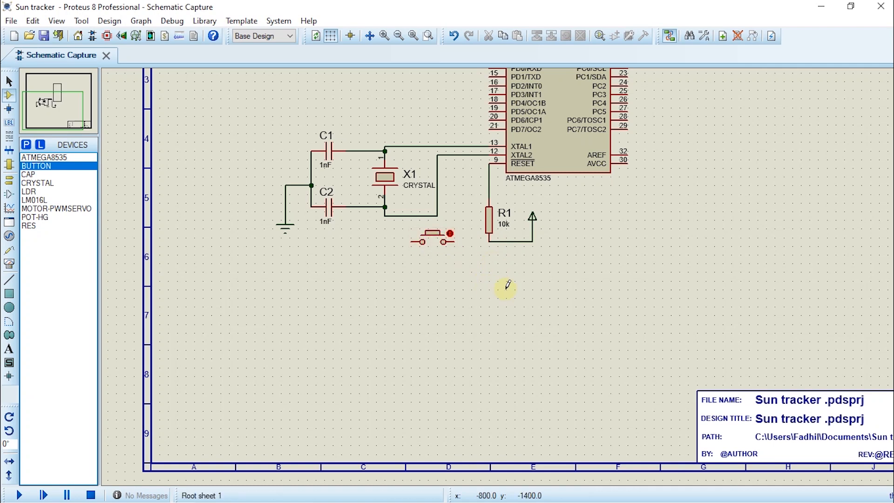
{"action": "left_click", "coordinate": [28, 174]}
{"action": "left_click", "coordinate": [428, 261]}
{"action": "left_click", "coordinate": [428, 263]}
{"action": "left_click", "coordinate": [411, 264]}
Ground the junction of C3 and the button with a ground terminal.
{"action": "left_click", "coordinate": [412, 241]}
{"action": "left_click", "coordinate": [9, 180]}
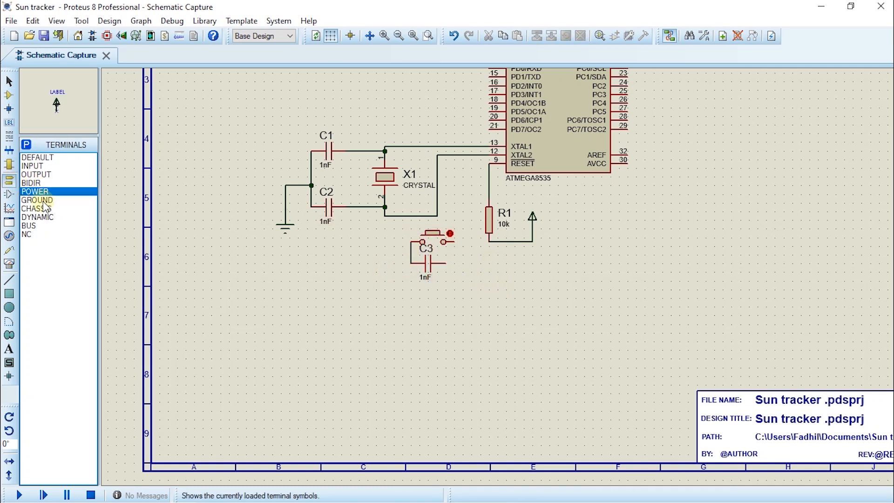
{"action": "left_click", "coordinate": [38, 199]}
{"action": "left_click", "coordinate": [391, 269]}
{"action": "left_click", "coordinate": [390, 263]}
{"action": "left_click", "coordinate": [411, 255]}
Wire the button to C3 and the RESET/R1 junction, then place the LM016L LCD.
{"action": "left_click", "coordinate": [455, 242]}
{"action": "left_click", "coordinate": [449, 264]}
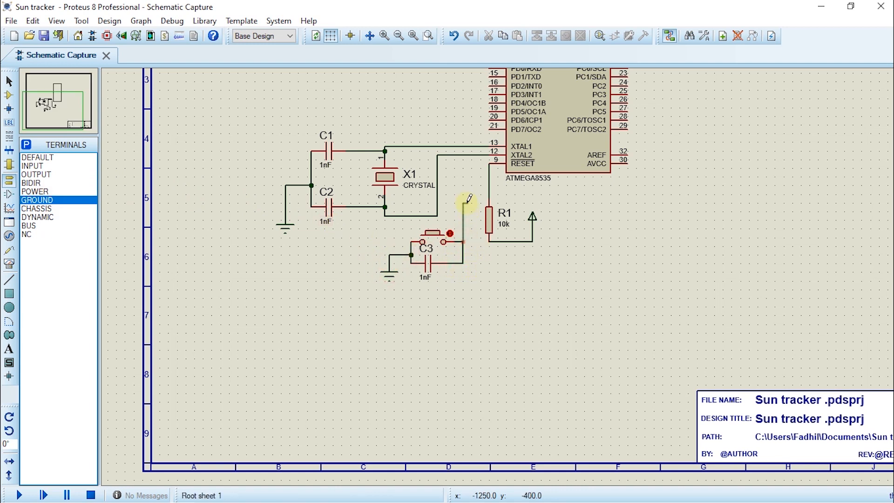
{"action": "left_click", "coordinate": [489, 198]}
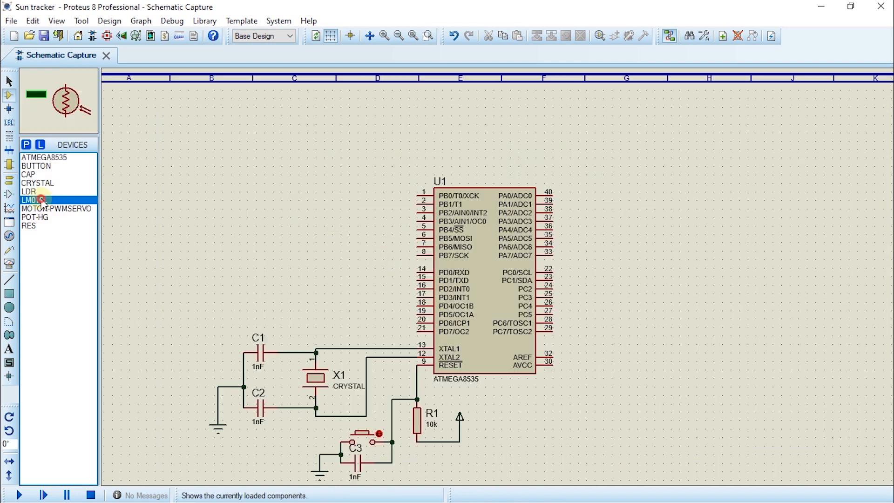
{"action": "left_click", "coordinate": [284, 149]}
{"action": "left_click", "coordinate": [290, 147]}
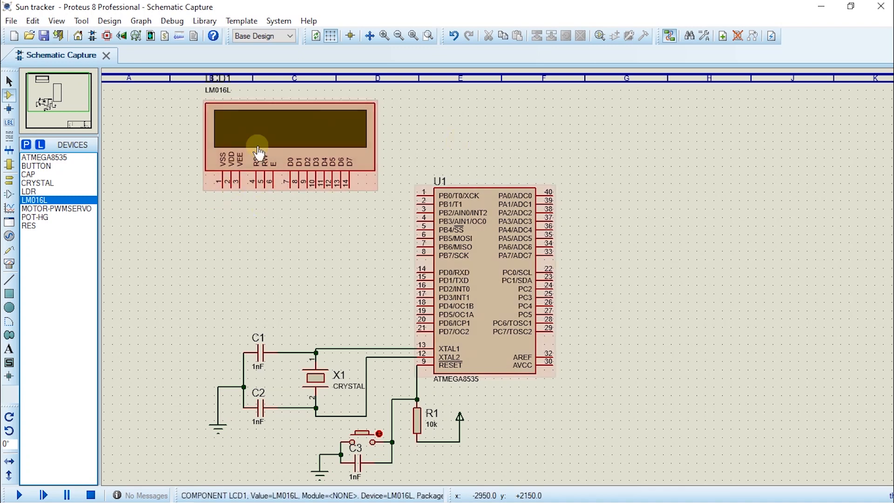
Place 1k potentiometer RV1 and connect its top pin to a power terminal.
{"action": "left_click", "coordinate": [35, 217]}
{"action": "left_click", "coordinate": [139, 229]}
{"action": "left_click", "coordinate": [138, 230]}
{"action": "left_click", "coordinate": [14, 182]}
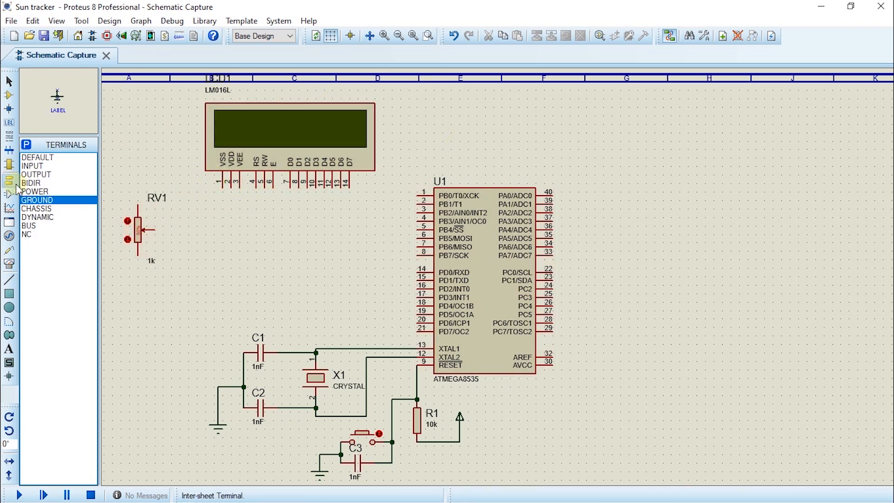
{"action": "left_click", "coordinate": [43, 191]}
{"action": "left_click", "coordinate": [129, 159]}
{"action": "left_click", "coordinate": [135, 161]}
{"action": "left_click", "coordinate": [137, 204]}
Connect RV1's bottom pin to a ground terminal.
{"action": "left_click", "coordinate": [138, 162]}
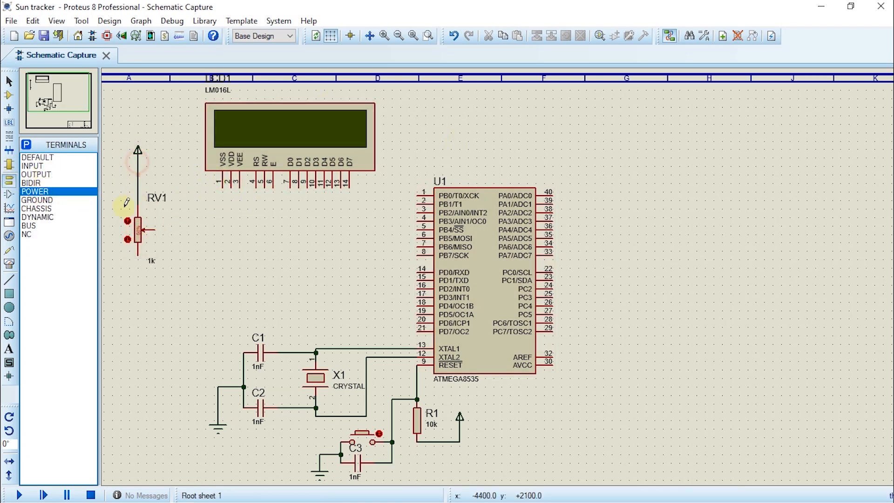
{"action": "left_click", "coordinate": [37, 200]}
{"action": "left_click", "coordinate": [134, 297]}
{"action": "left_click", "coordinate": [138, 254]}
{"action": "left_click", "coordinate": [134, 295]}
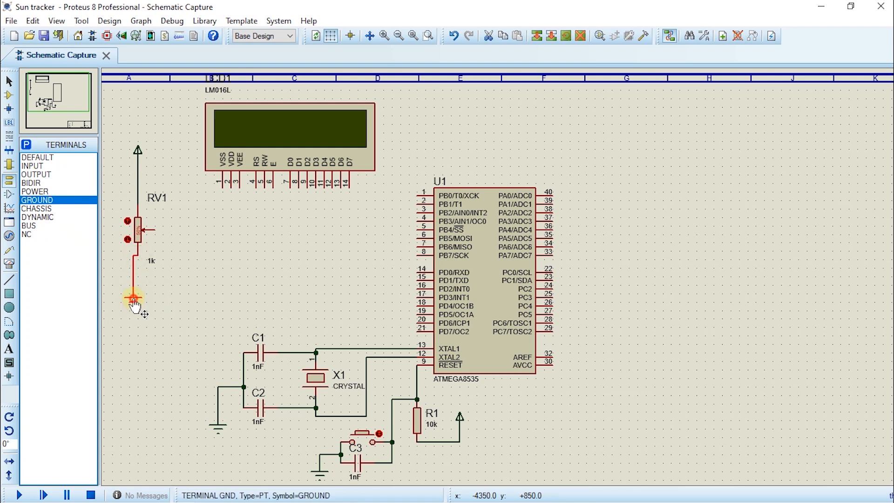
Wire the LCD's VDD to power, VEE to RV1's wiper, and VSS to ground.
{"action": "left_click", "coordinate": [230, 186]}
{"action": "left_click", "coordinate": [155, 230]}
{"action": "left_click", "coordinate": [239, 184]}
{"action": "left_click", "coordinate": [216, 172]}
{"action": "left_click", "coordinate": [138, 276]}
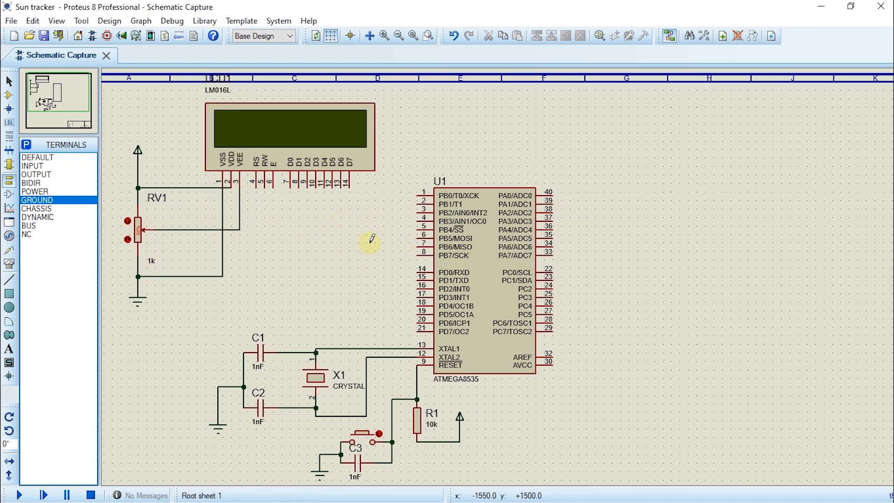
Wire LCD pins RS, RW and E to U1's PB0, PB1 and PB2.
{"action": "left_click", "coordinate": [255, 187]}
{"action": "left_click", "coordinate": [418, 192]}
{"action": "left_click", "coordinate": [264, 187]}
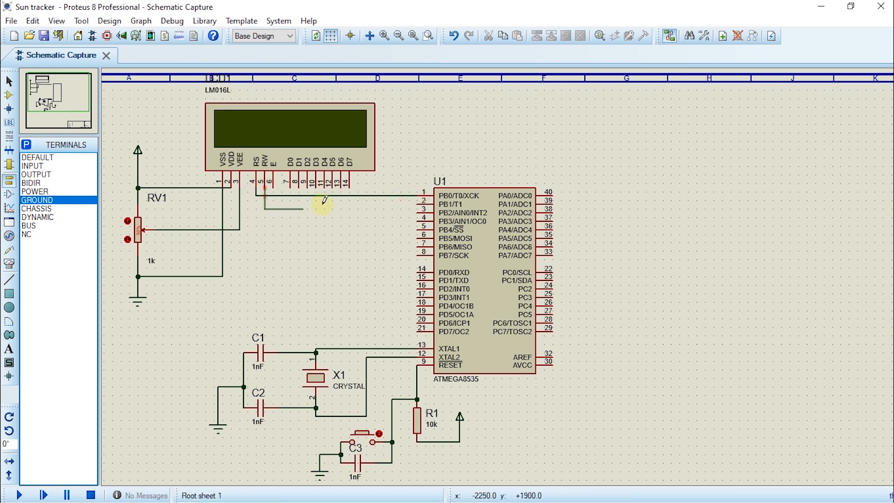
{"action": "left_click", "coordinate": [418, 200]}
{"action": "left_click", "coordinate": [272, 187]}
{"action": "left_click", "coordinate": [418, 208]}
Wire LCD data pins D7, D6, D5 and D4 to U1's PB7, PB6, PB5 and PB4.
{"action": "left_click", "coordinate": [349, 187]}
{"action": "left_click", "coordinate": [418, 251]}
{"action": "left_click", "coordinate": [340, 186]}
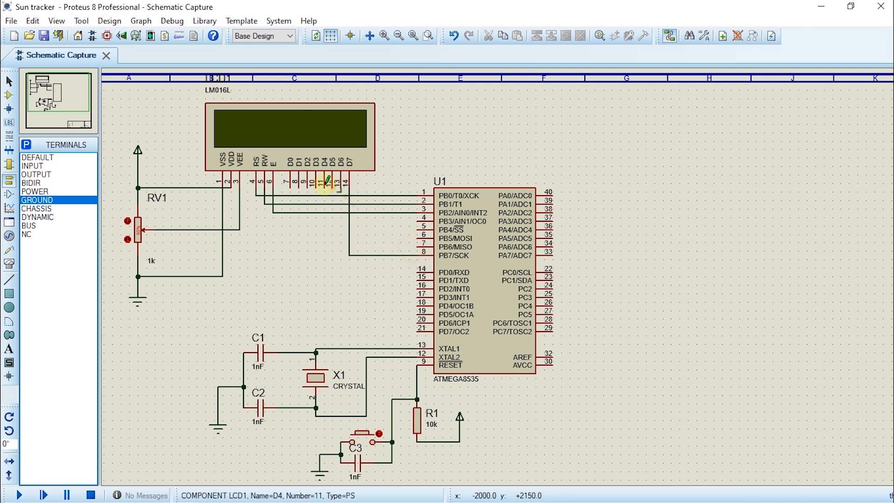
{"action": "left_click", "coordinate": [418, 246]}
{"action": "left_click", "coordinate": [332, 186]}
{"action": "left_click", "coordinate": [417, 238]}
{"action": "left_click", "coordinate": [320, 187]}
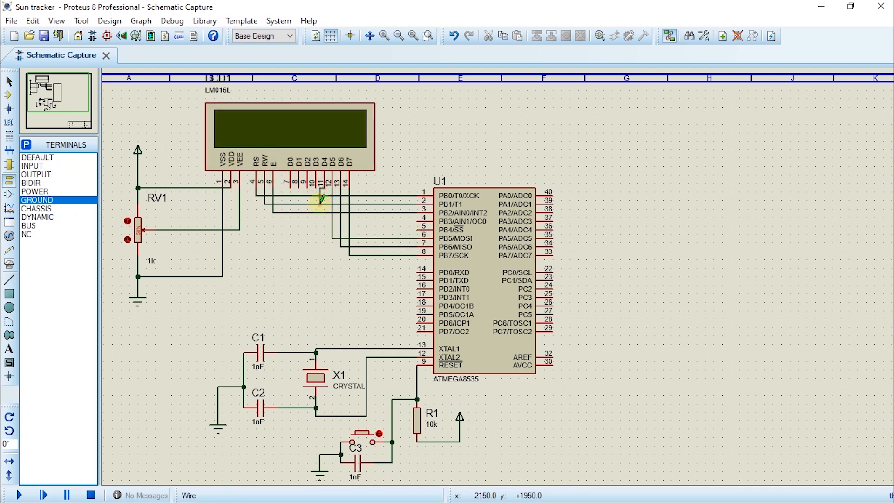
{"action": "left_click", "coordinate": [417, 226]}
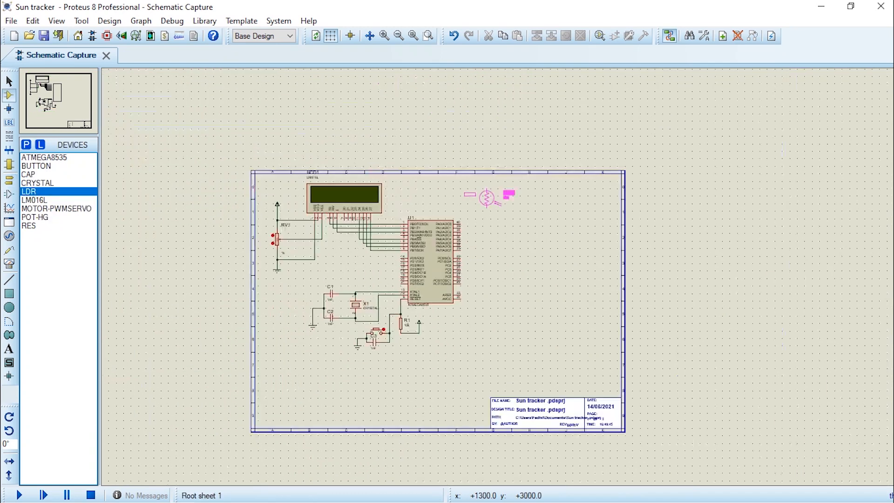
{"action": "scroll", "coordinate": [484, 291], "scroll_direction": "up", "scroll_amount": 1}
{"action": "left_click", "coordinate": [482, 293]}
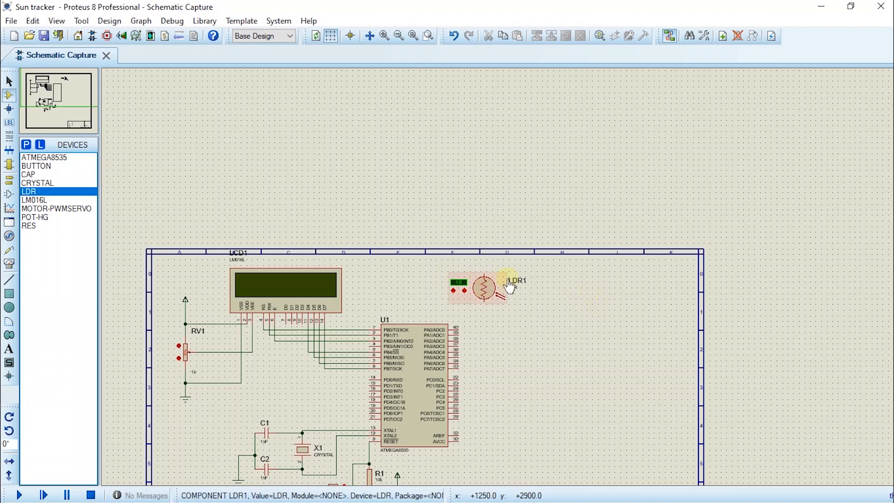
Place LDR2 and LDR3 beside LDR1, add 10k resistors R2–R4 above them, and nudge the group into position.
{"action": "left_click", "coordinate": [577, 291]}
{"action": "left_click", "coordinate": [658, 291]}
{"action": "scroll", "coordinate": [514, 328], "scroll_direction": "up", "scroll_amount": 1}
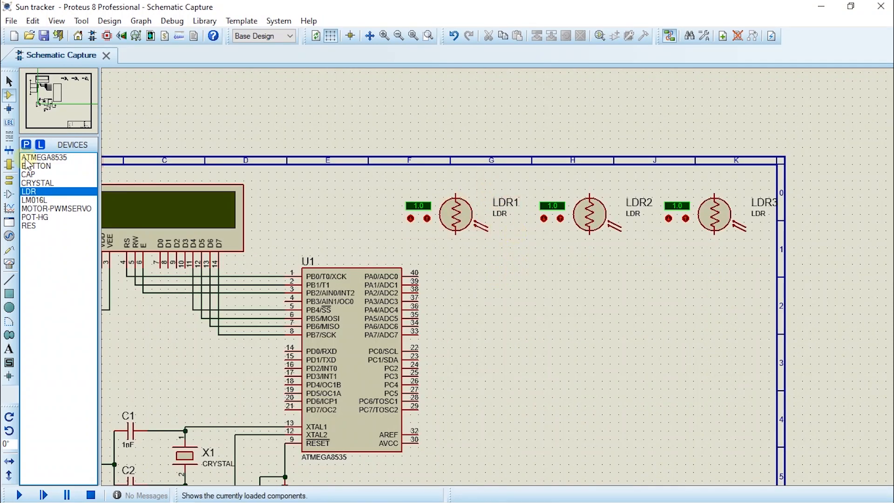
{"action": "left_click", "coordinate": [40, 183]}
{"action": "left_click", "coordinate": [35, 225]}
{"action": "left_click", "coordinate": [521, 177]}
{"action": "left_click", "coordinate": [645, 180]}
{"action": "left_click", "coordinate": [747, 180]}
{"action": "mouse_move", "coordinate": [400, 160]}
{"action": "left_mouse_down"}
{"action": "mouse_move", "coordinate": [733, 255]}
{"action": "mouse_move", "coordinate": [805, 258]}
{"action": "left_mouse_up"}
{"action": "left_click_drag", "start_coordinate": [727, 209], "coordinate": [718, 230]}
{"action": "left_click", "coordinate": [709, 319]}
Wire the top pins of LDR1–LDR3 to the left pins of R2–R4.
{"action": "left_click", "coordinate": [447, 217]}
{"action": "left_click", "coordinate": [494, 197]}
{"action": "left_click", "coordinate": [581, 217]}
{"action": "left_click", "coordinate": [617, 201]}
{"action": "left_click", "coordinate": [707, 217]}
{"action": "left_click", "coordinate": [719, 201]}
Add a POWER terminal and connect the right pins of R2–R4 to it.
{"action": "left_click", "coordinate": [56, 208]}
{"action": "left_click", "coordinate": [9, 179]}
{"action": "left_click", "coordinate": [35, 192]}
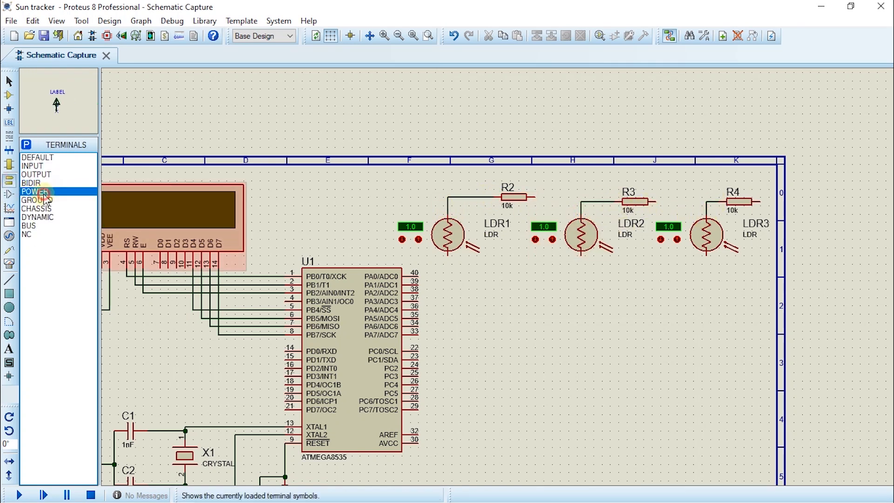
{"action": "left_click", "coordinate": [536, 197]}
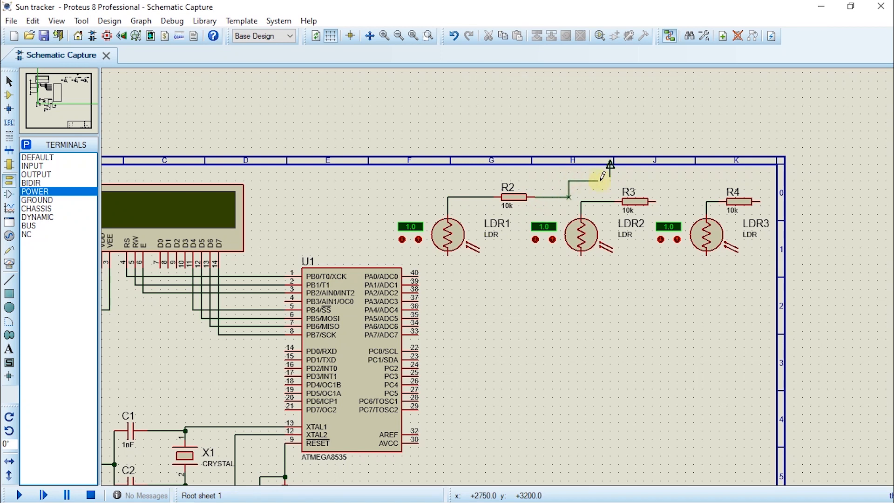
{"action": "left_click", "coordinate": [610, 170]}
{"action": "left_click", "coordinate": [656, 201]}
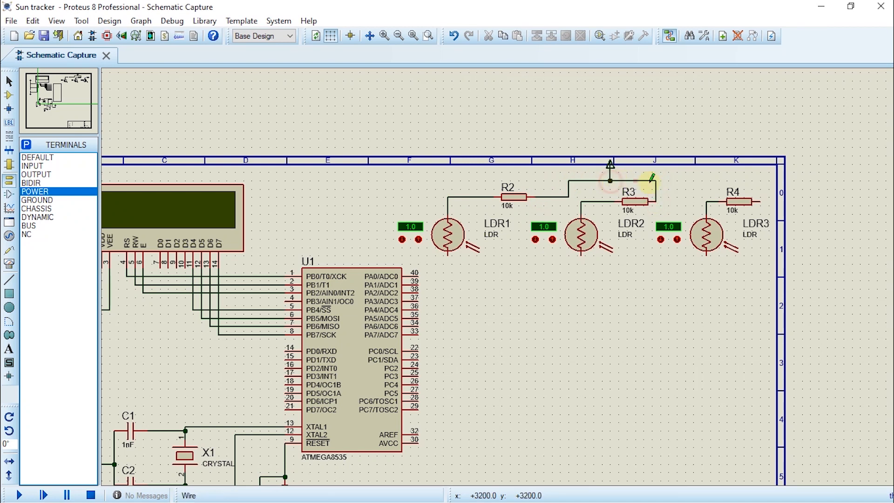
{"action": "left_click", "coordinate": [624, 184]}
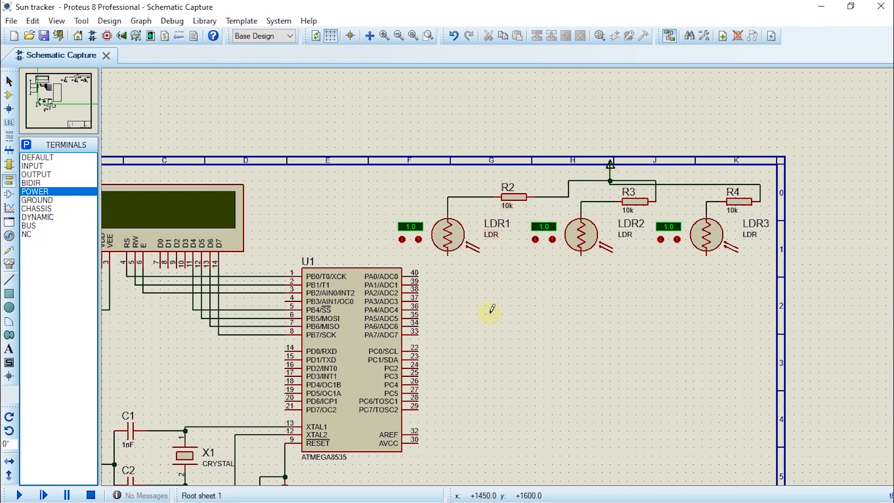
Add a GROUND terminal below LDR2 and tie the bottom pins of LDR1–LDR3 to it.
{"action": "left_click", "coordinate": [38, 201]}
{"action": "left_click", "coordinate": [578, 294]}
{"action": "left_click", "coordinate": [581, 339]}
{"action": "left_click", "coordinate": [581, 339]}
{"action": "left_click", "coordinate": [581, 255]}
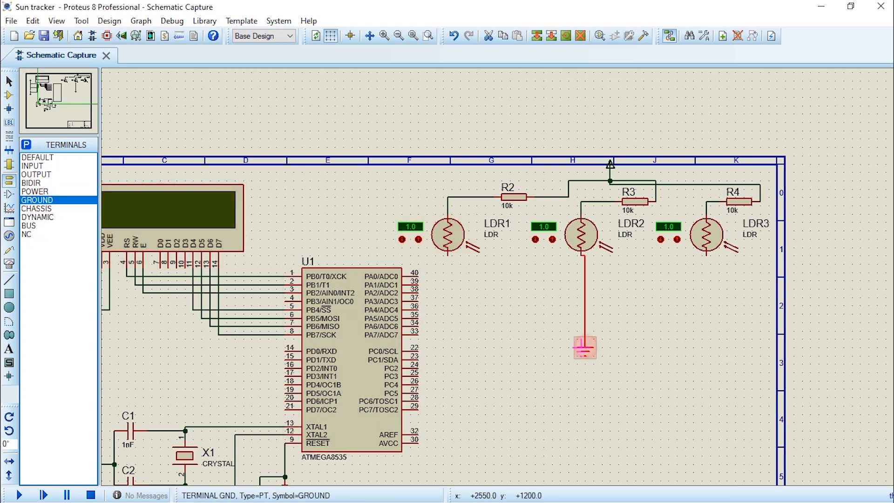
{"action": "left_click", "coordinate": [448, 255]}
{"action": "left_click", "coordinate": [581, 322]}
{"action": "left_click", "coordinate": [706, 255]}
{"action": "left_click", "coordinate": [581, 323]}
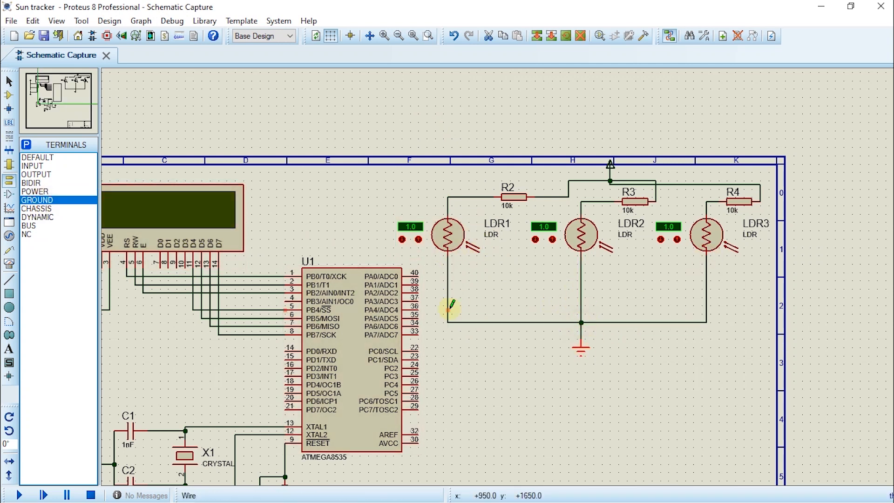
Wire PA0, PA1 and PA2 to the LDR1, LDR2 and LDR3 divider nodes, adjusting R4.
{"action": "left_click", "coordinate": [420, 276]}
{"action": "left_click", "coordinate": [482, 196]}
{"action": "left_click", "coordinate": [421, 282]}
{"action": "left_click", "coordinate": [610, 202]}
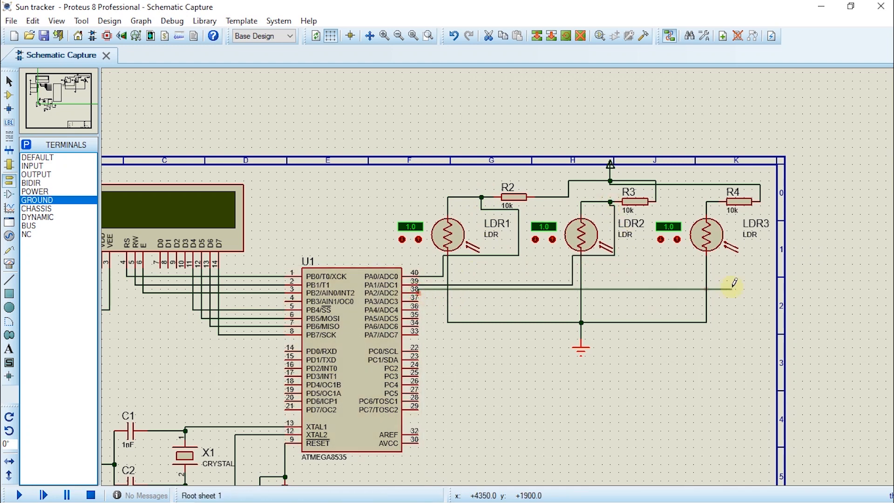
{"action": "left_click_drag", "start_coordinate": [736, 205], "coordinate": [681, 252]}
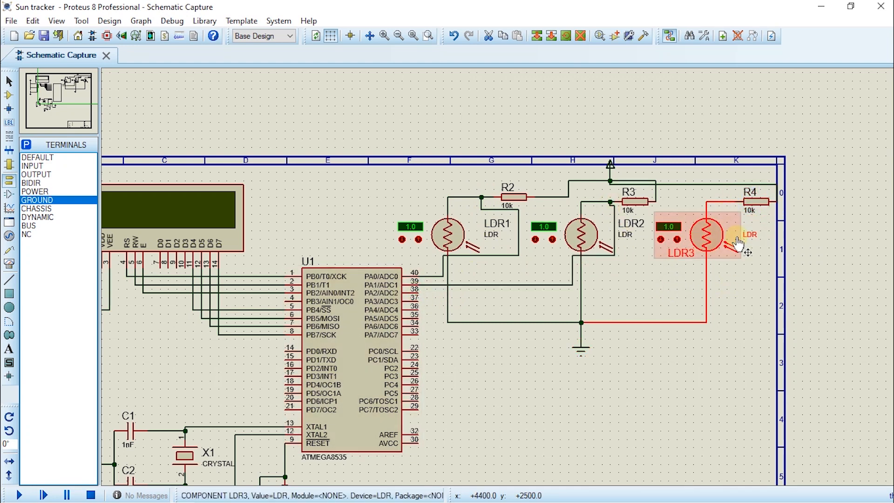
{"action": "left_click", "coordinate": [415, 289]}
{"action": "left_click", "coordinate": [733, 201]}
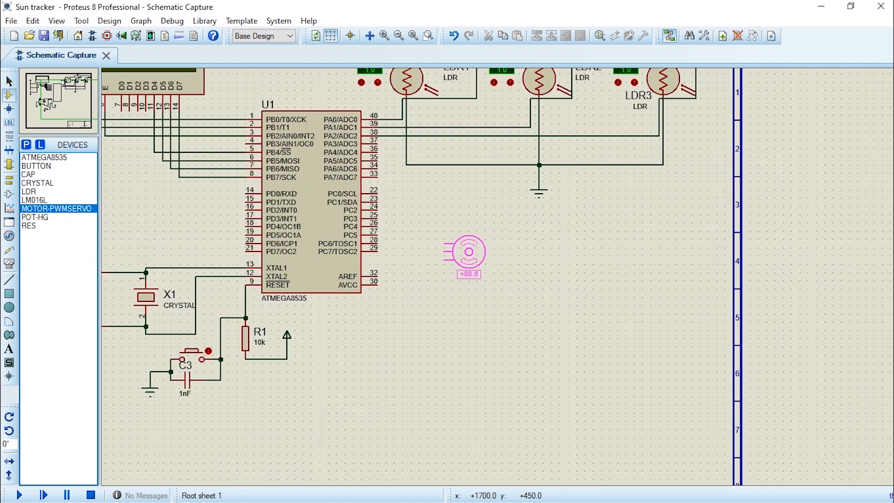
Place the MOTOR-PWMSERVO, connect its power and ground terminals, and start its signal wire.
{"action": "left_click", "coordinate": [493, 216]}
{"action": "left_click", "coordinate": [9, 180]}
{"action": "left_click", "coordinate": [35, 191]}
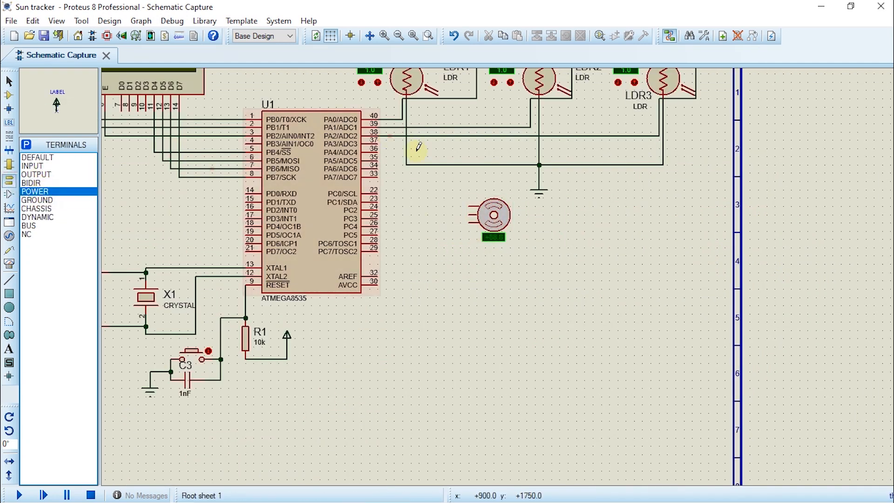
{"action": "left_click", "coordinate": [461, 186]}
{"action": "left_click", "coordinate": [469, 206]}
{"action": "left_click", "coordinate": [460, 194]}
{"action": "left_click", "coordinate": [38, 201]}
{"action": "left_click", "coordinate": [460, 249]}
{"action": "left_click", "coordinate": [460, 240]}
{"action": "left_click", "coordinate": [469, 223]}
{"action": "left_click", "coordinate": [469, 214]}
Connect the servo signal to PC0, then add 'LCD' and 'Motor Servo' labels beneath their parts.
{"action": "left_click", "coordinate": [378, 194]}
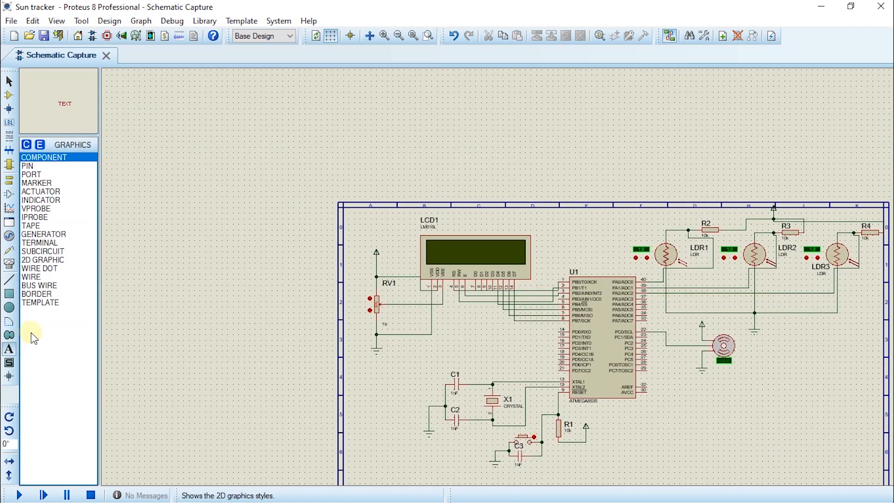
{"action": "left_click", "coordinate": [479, 225]}
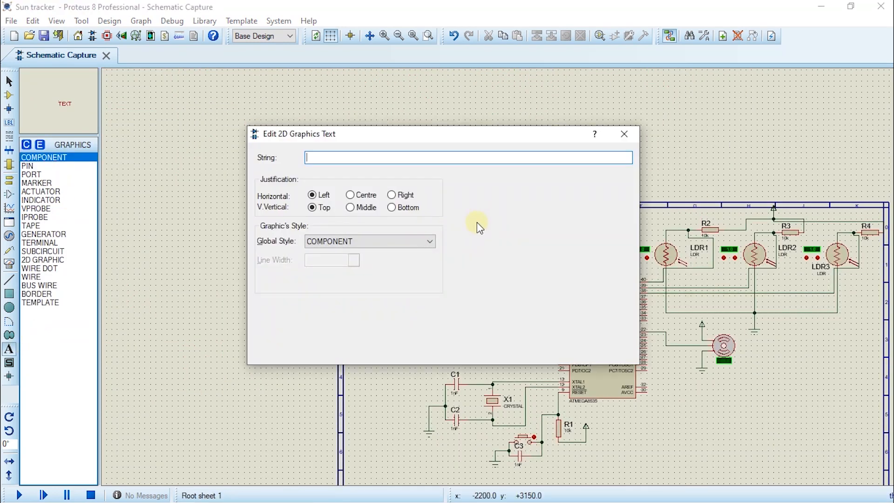
{"action": "type", "text": "LCD"}
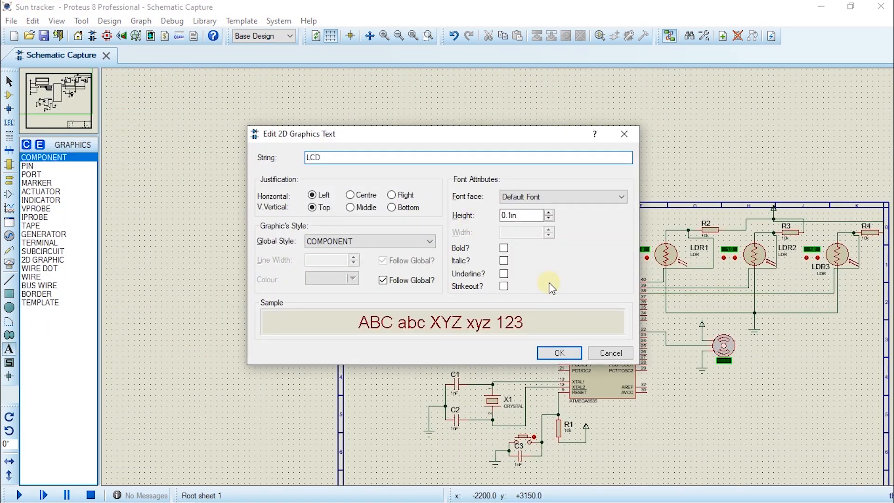
{"action": "left_click", "coordinate": [559, 352]}
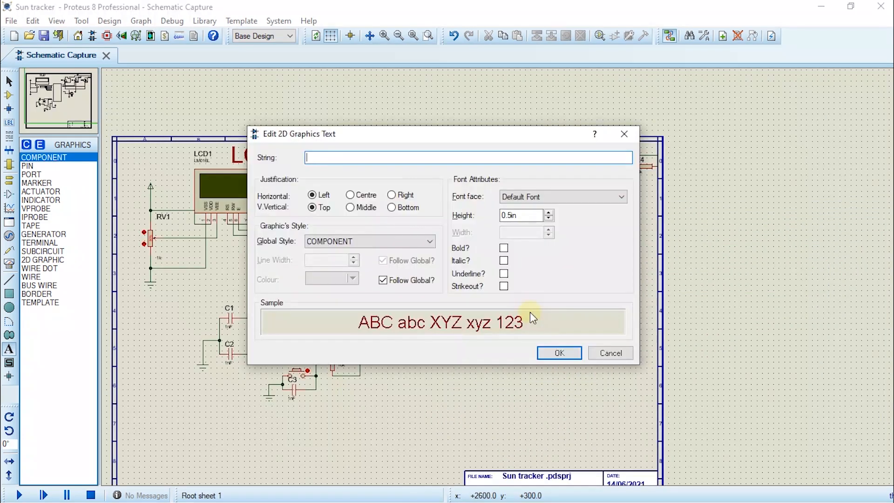
{"action": "type", "text": "Motor Servo"}
{"action": "key", "text": "Return"}
{"action": "left_click", "coordinate": [10, 82]}
{"action": "left_click_drag", "start_coordinate": [581, 326], "coordinate": [498, 317]}
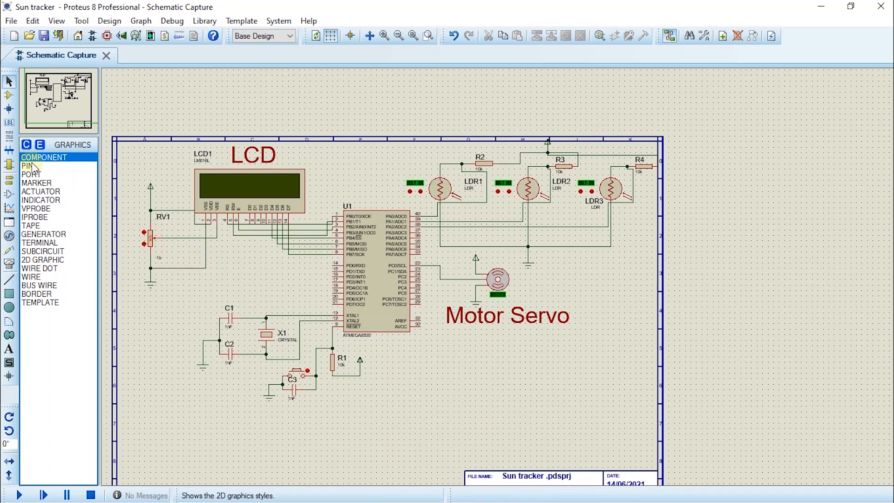
Add an 'LDR' text label and move it above the three LDRs.
{"action": "left_click", "coordinate": [9, 348]}
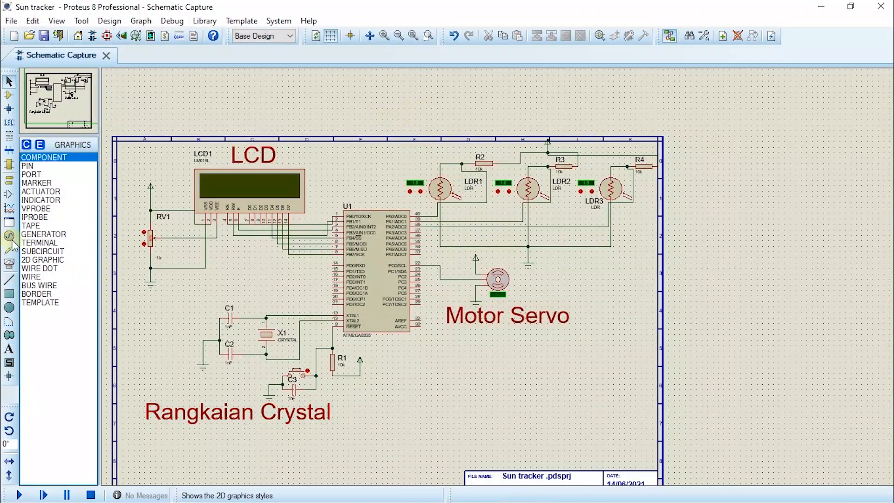
{"action": "left_click", "coordinate": [366, 178]}
{"action": "type", "text": "LDR"}
{"action": "key", "text": "Return"}
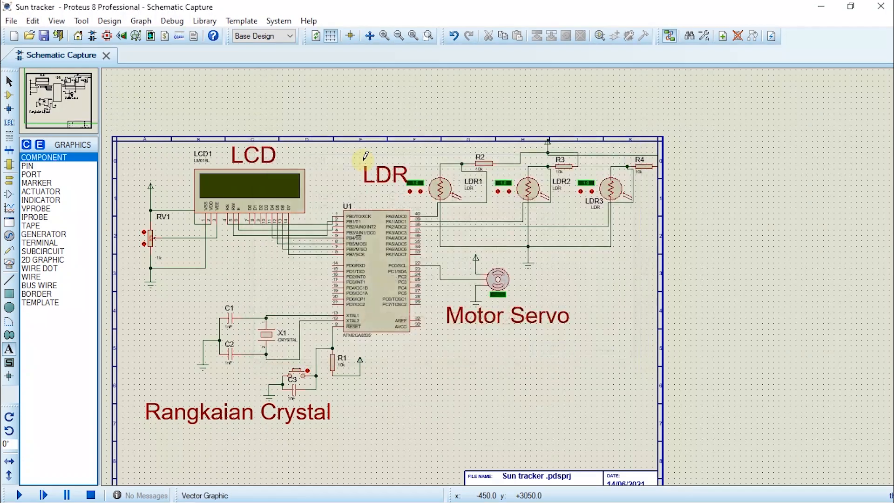
{"action": "left_click_drag", "start_coordinate": [385, 180], "coordinate": [417, 158]}
{"action": "left_click", "coordinate": [513, 113]}
{"action": "middle_click", "coordinate": [471, 315]}
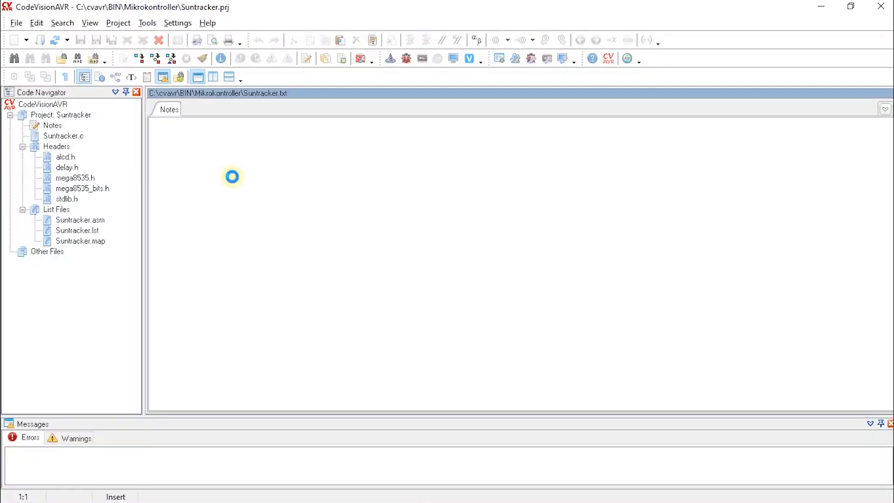
Set Port C bits 0–2 as outputs and enable the ADC in CodeWizardAVR.
{"action": "left_click", "coordinate": [110, 116]}
{"action": "left_click", "coordinate": [298, 102]}
{"action": "left_click", "coordinate": [288, 129]}
{"action": "left_click", "coordinate": [288, 141]}
{"action": "left_click", "coordinate": [288, 154]}
{"action": "left_click", "coordinate": [140, 180]}
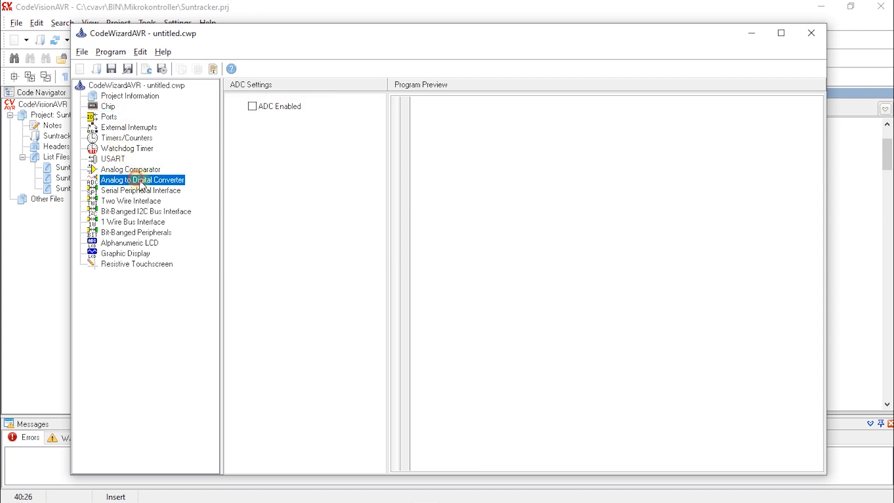
{"action": "left_click", "coordinate": [254, 110]}
{"action": "left_click", "coordinate": [135, 232]}
Enable the alphanumeric LCD with 16 characters per line, and put RS, RD and EN on PORTB.
{"action": "left_click", "coordinate": [130, 243]}
{"action": "left_click", "coordinate": [234, 107]}
{"action": "left_click", "coordinate": [305, 139]}
{"action": "left_click", "coordinate": [299, 168]}
{"action": "left_click", "coordinate": [311, 180]}
{"action": "left_click", "coordinate": [314, 201]}
{"action": "left_click", "coordinate": [313, 195]}
{"action": "left_click", "coordinate": [314, 216]}
Assign the LCD data pins D4–D7 to PORTB.
{"action": "left_click", "coordinate": [312, 211]}
{"action": "left_click", "coordinate": [296, 246]}
{"action": "left_click", "coordinate": [305, 240]}
{"action": "left_click", "coordinate": [296, 261]}
{"action": "left_click", "coordinate": [305, 256]}
{"action": "left_click", "coordinate": [296, 275]}
{"action": "left_click", "coordinate": [305, 271]}
{"action": "left_click", "coordinate": [297, 290]}
Generate the code and save the source, project and wizard files as Suntracker.
{"action": "left_click", "coordinate": [111, 51]}
{"action": "left_click", "coordinate": [131, 80]}
{"action": "type", "text": "Su"}
{"action": "key", "text": "Return"}
{"action": "type", "text": "Suntra"}
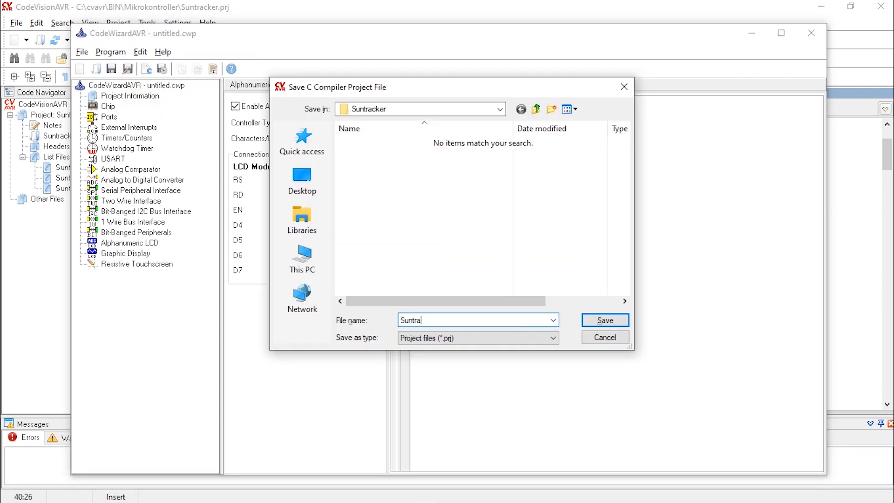
{"action": "type", "text": "cker"}
{"action": "key", "text": "Return"}
{"action": "type", "text": "Suntracker"}
{"action": "key", "text": "Return"}
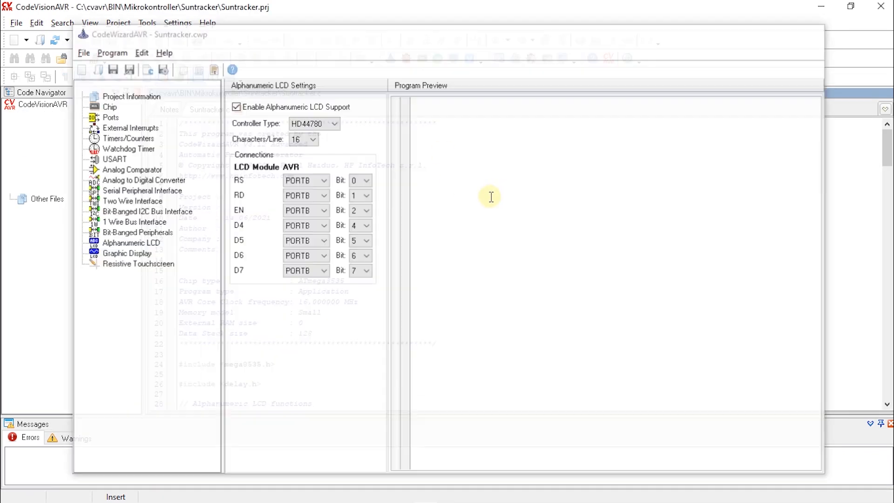
{"action": "scroll", "coordinate": [214, 311], "scroll_direction": "down", "scroll_amount": 2}
{"action": "left_click", "coordinate": [214, 310]}
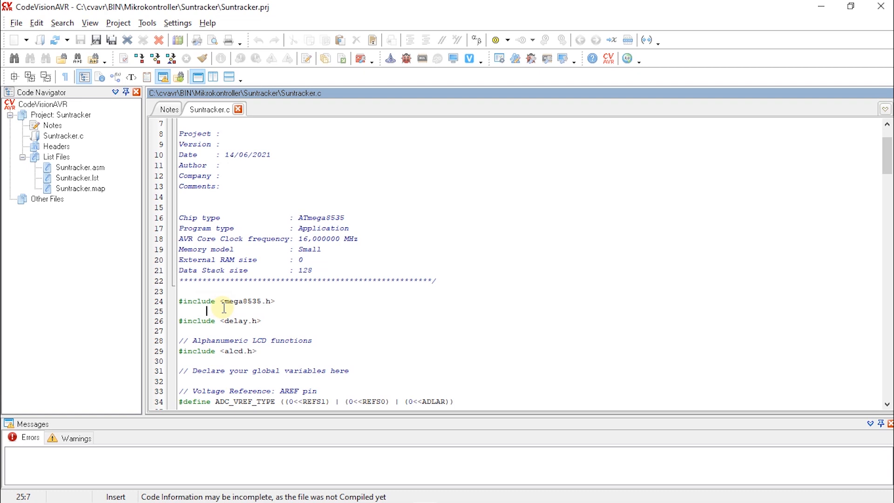
Add an #include line, begin the global 'int ldr1,' declaration, and select the placeholder comment.
{"action": "type", "text": "#include <stdlib.h>"}
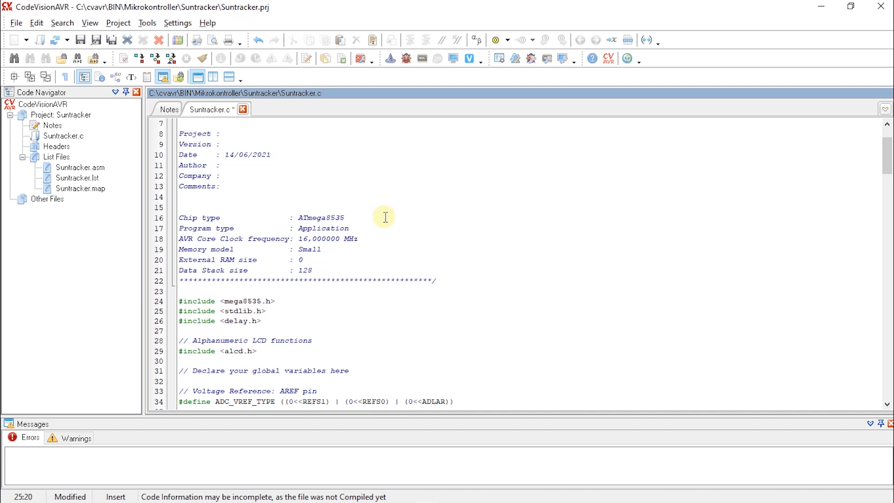
{"action": "key", "text": "Down"}
{"action": "key", "text": "Return"}
{"action": "type", "text": "int ldr1,ldr2,ldr3;"}
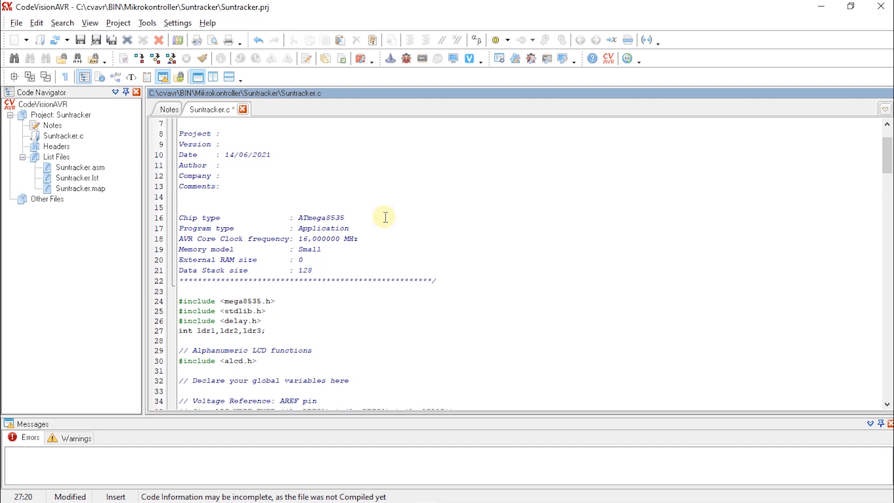
{"action": "scroll", "coordinate": [386, 217], "scroll_direction": "down", "scroll_amount": 20}
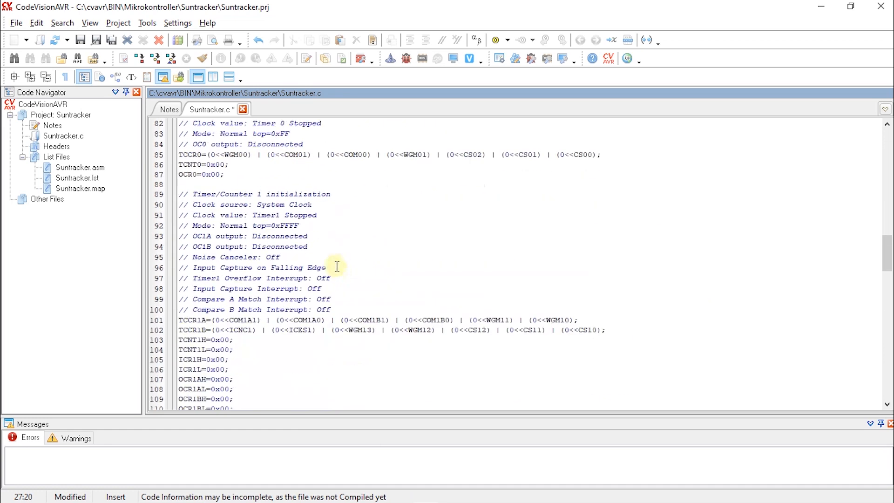
{"action": "left_click_drag", "start_coordinate": [332, 256], "coordinate": [222, 262]}
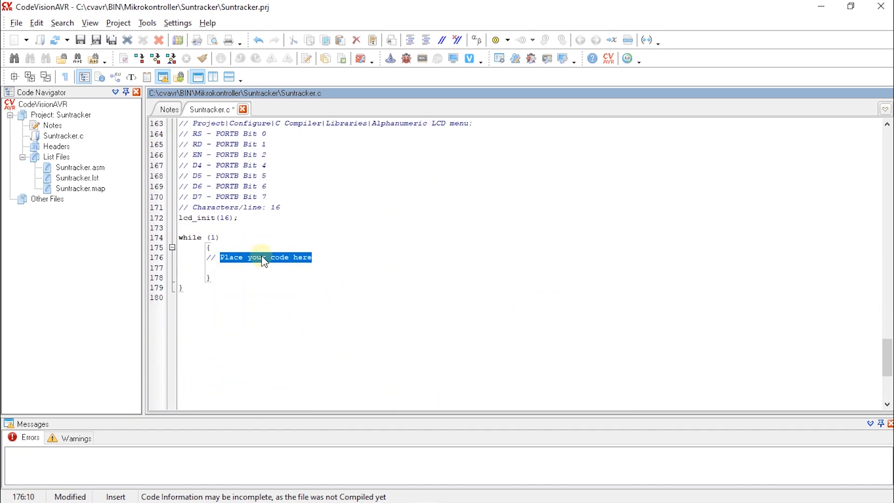
Type the three read_adc readings, lcd_gotoxy(0,0) and lcd_putsf("Sudut 45 Derajat") into the loop.
{"action": "type", "text": "input LDR"}
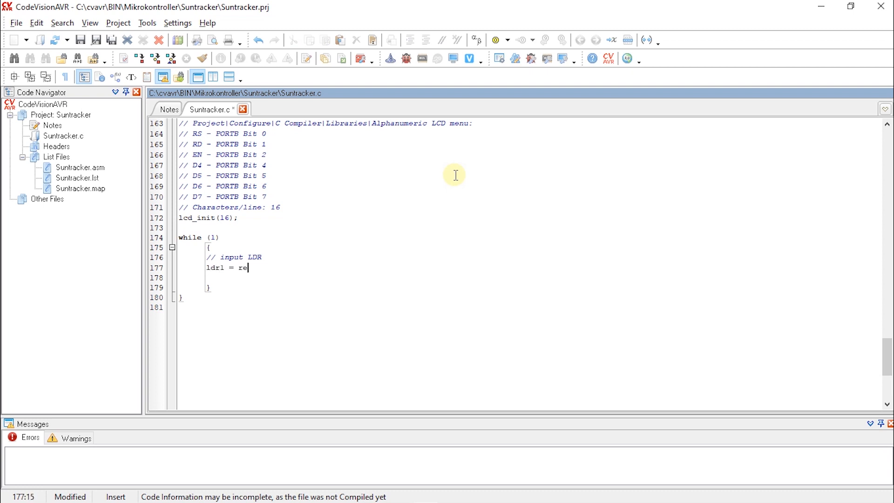
{"action": "type", "text": "(0);"}
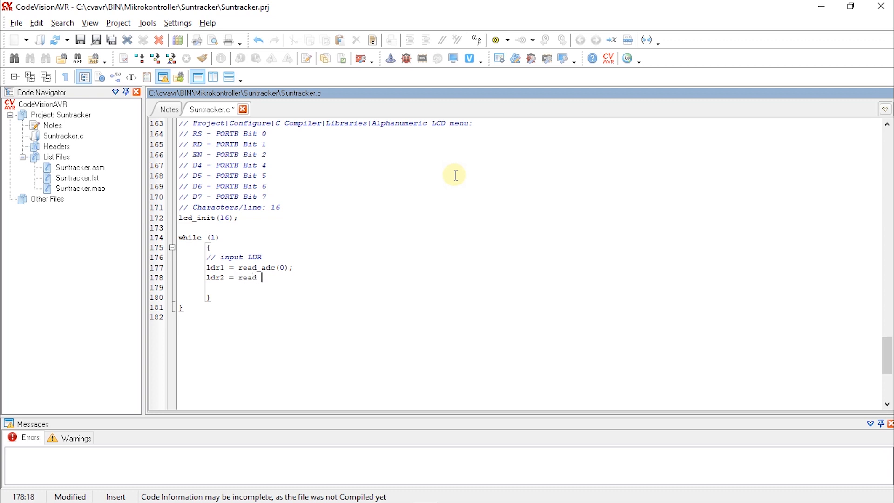
{"action": "type", "text": "(1)"}
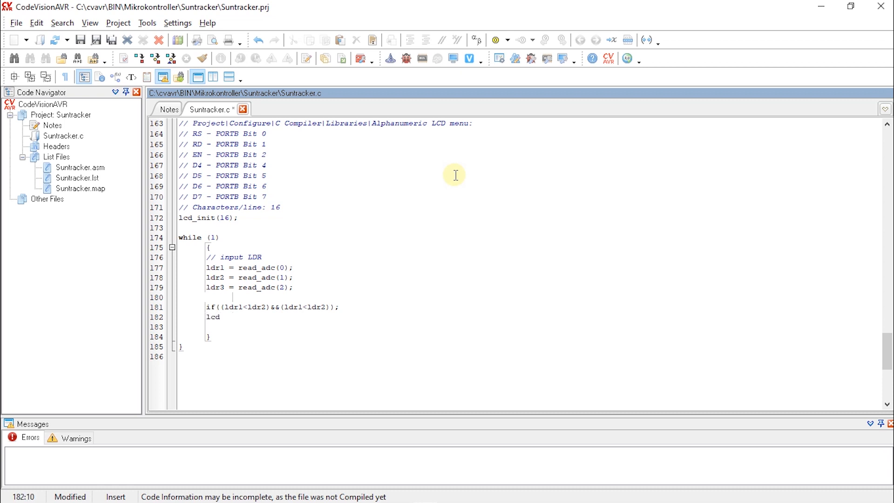
{"action": "type", "text": "("}
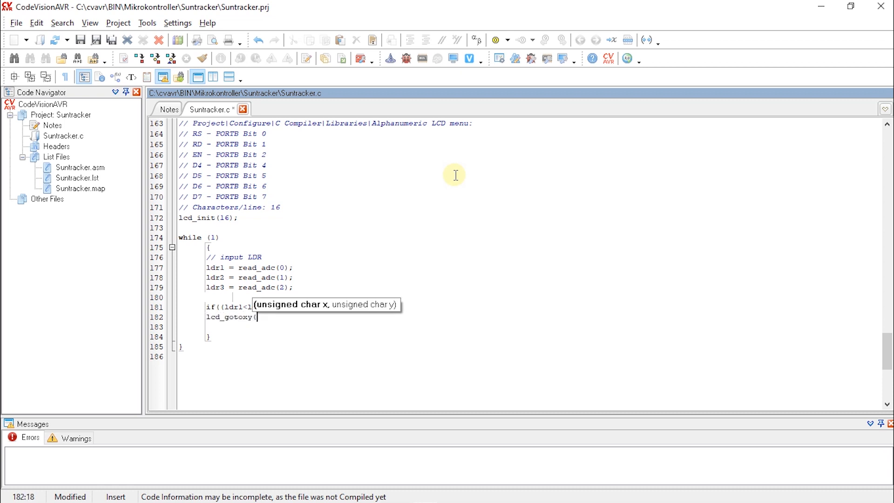
{"action": "type", "text": "0,0;"}
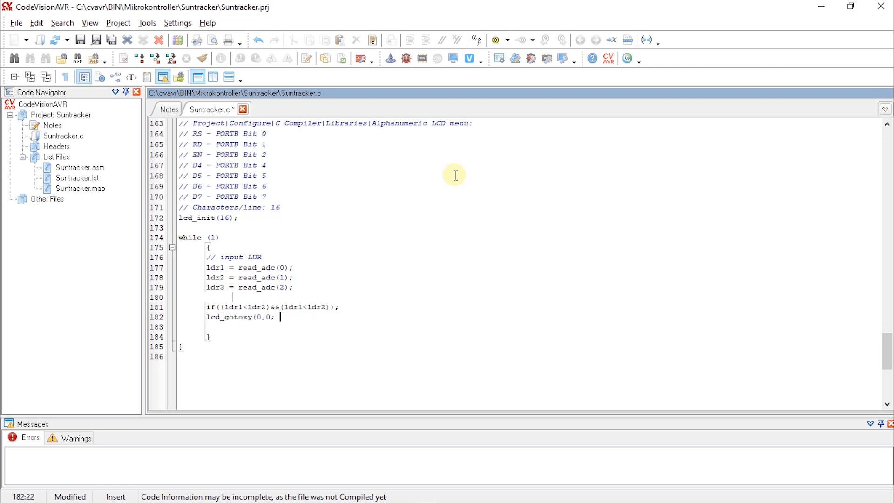
{"action": "type", "text": " //cetak tulisan di LCD"}
{"action": "key", "text": "Return"}
{"action": "type", "text": "lcdput"}
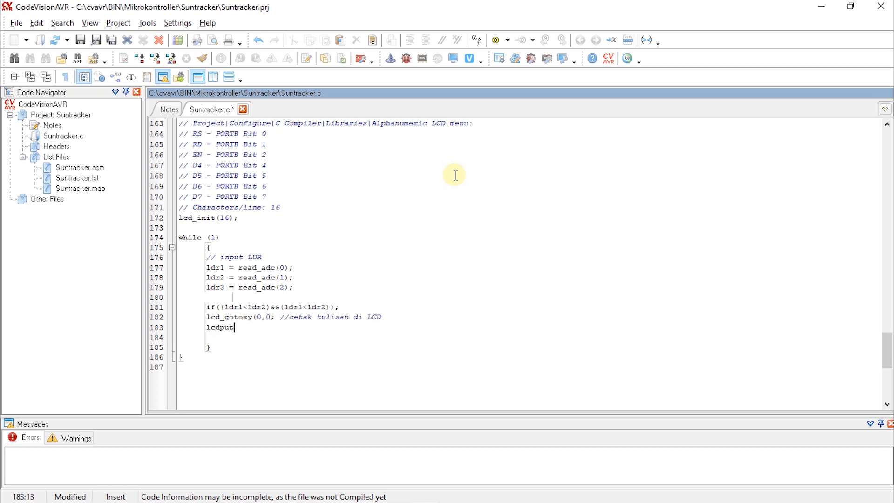
{"action": "type", "text": "sf(\"Sudut 45 Deraja"}
{"action": "key", "text": "Left"}
{"action": "key", "text": "Left"}
{"action": "key", "text": "Left"}
{"action": "type", "text": "_"}
{"action": "key", "text": "End"}
{"action": "key", "text": "Return"}
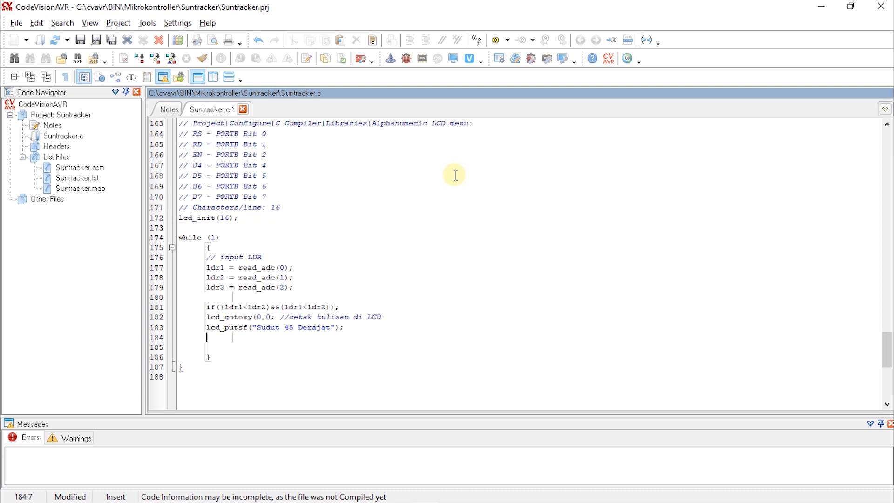
Add the servo pulse: PORTC.0=1, delay_us(78), PORTC.0=0, then delay_ms(50).
{"action": "type", "text": "PO"}
{"action": "key", "text": "BackSpace"}
{"action": "key", "text": "BackSpace"}
{"action": "type", "text": "PORT"}
{"action": "key", "text": "Return"}
{"action": "type", "text": "delay"}
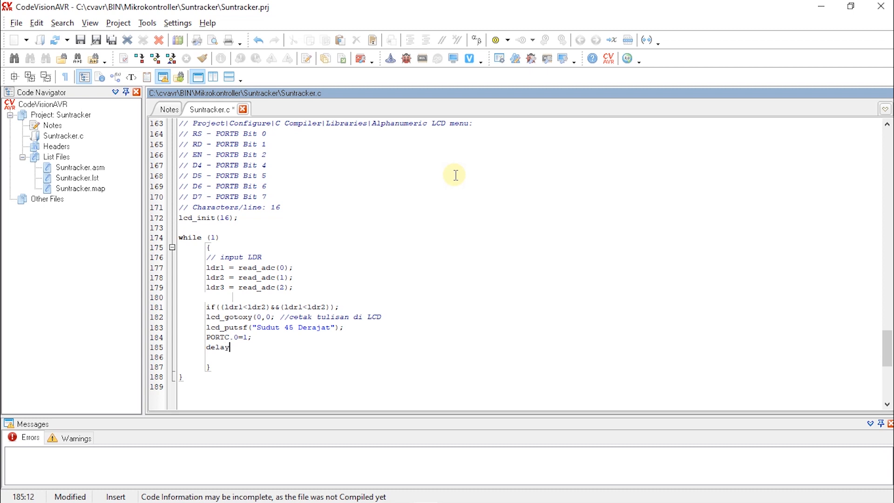
{"action": "type", "text": "_us(78);"}
{"action": "key", "text": "Return"}
{"action": "type", "text": "PORTC.0=0;"}
{"action": "key", "text": "Return"}
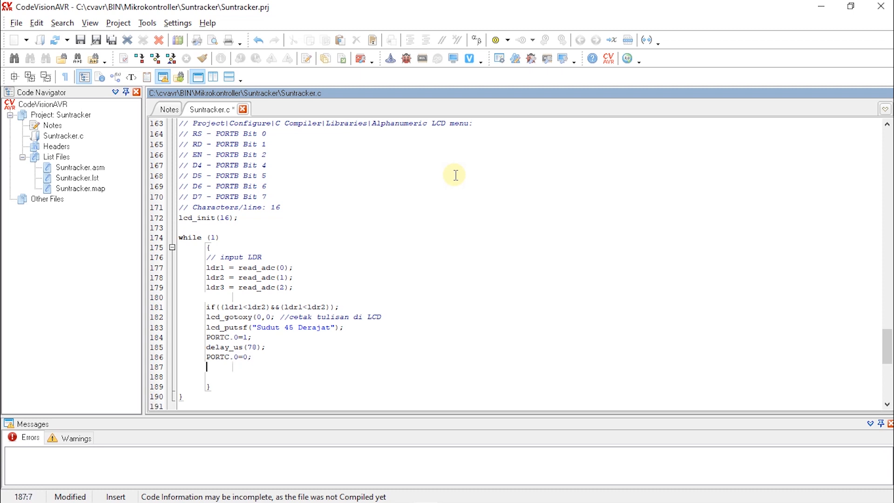
{"action": "type", "text": "delay_ms(50)"}
Copy the 45° if-block and paste a duplicate below it, tidying its indentation.
{"action": "key", "text": "Return"}
{"action": "left_click_drag", "start_coordinate": [289, 368], "coordinate": [182, 309]}
{"action": "key", "text": "ctrl+c"}
{"action": "left_click", "coordinate": [285, 368]}
{"action": "key", "text": "Return"}
{"action": "key", "text": "Return"}
{"action": "key", "text": "ctrl+v"}
{"action": "key", "text": "Up"}
{"action": "key", "text": "Up"}
{"action": "key", "text": "Up"}
{"action": "key", "text": "Up"}
{"action": "key", "text": "Up"}
{"action": "key", "text": "Up"}
{"action": "key", "text": "Up"}
{"action": "key", "text": "Left"}
{"action": "key", "text": "Left"}
{"action": "key", "text": "Left"}
{"action": "key", "text": "Left"}
{"action": "key", "text": "Left"}
{"action": "key", "text": "Left"}
{"action": "key", "text": "Left"}
{"action": "key", "text": "Left"}
{"action": "key", "text": "Down"}
{"action": "key", "text": "BackSpace"}
{"action": "key", "text": "BackSpace"}
{"action": "key", "text": "BackSpace"}
{"action": "key", "text": "BackSpace"}
{"action": "key", "text": "BackSpace"}
{"action": "key", "text": "BackSpace"}
{"action": "key", "text": "BackSpace"}
{"action": "key", "text": "BackSpace"}
{"action": "key", "text": "Right"}
{"action": "key", "text": "Right"}
{"action": "key", "text": "Right"}
{"action": "key", "text": "Right"}
{"action": "key", "text": "Right"}
{"action": "key", "text": "Right"}
{"action": "key", "text": "Right"}
Edit the duplicate's sensor numbers for the ldr2 test and change its message to 90 Derajat.
{"action": "key", "text": "Right"}
{"action": "key", "text": "BackSpace"}
{"action": "type", "text": "2"}
{"action": "key", "text": "Right"}
{"action": "key", "text": "Right"}
{"action": "key", "text": "Right"}
{"action": "key", "text": "Right"}
{"action": "key", "text": "Right"}
{"action": "key", "text": "BackSpace"}
{"action": "type", "text": "1"}
{"action": "key", "text": "Right"}
{"action": "key", "text": "Right"}
{"action": "key", "text": "BackSpace"}
{"action": "type", "text": "3"}
{"action": "left_click", "coordinate": [297, 367]}
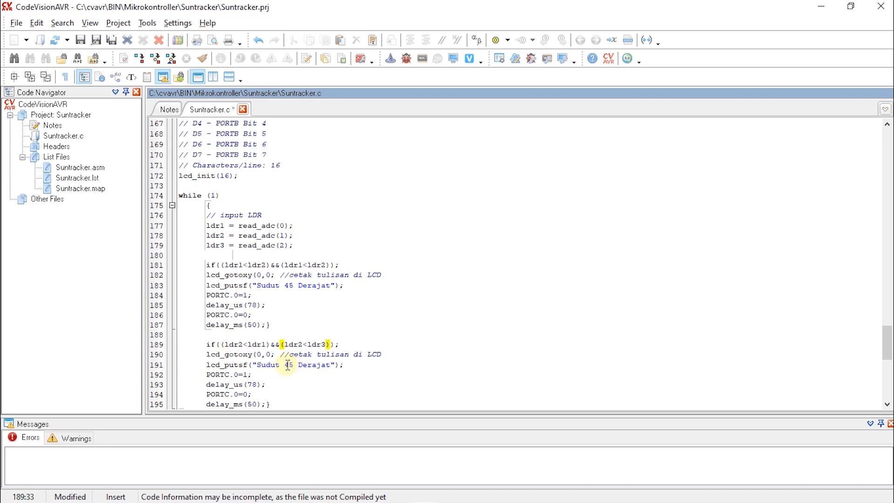
{"action": "key", "text": "BackSpace"}
{"action": "key", "text": "BackSpace"}
{"action": "type", "text": "90"}
Paste a copy below the 90° block, set the 90° delay_us to 94, and switch the new condition to ldr3.
{"action": "scroll", "coordinate": [293, 369], "scroll_direction": "down", "scroll_amount": 2}
{"action": "scroll", "coordinate": [266, 327], "scroll_direction": "down", "scroll_amount": 1}
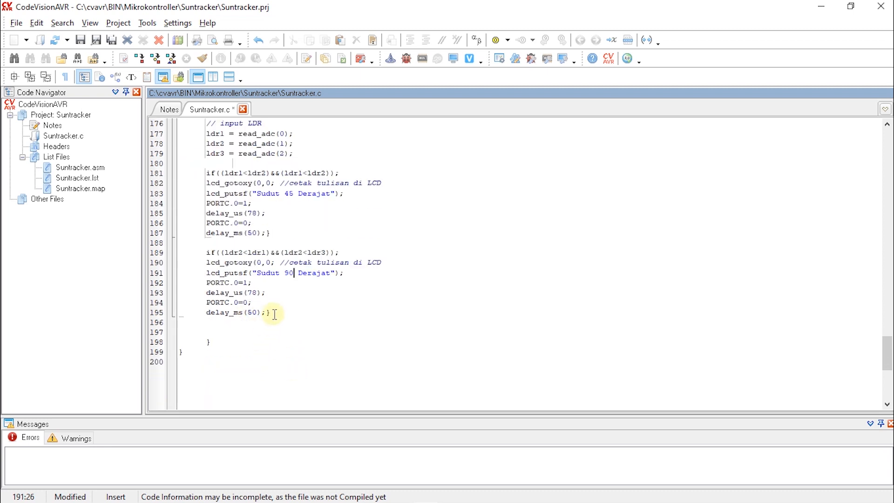
{"action": "left_click_drag", "start_coordinate": [275, 313], "coordinate": [193, 255]}
{"action": "left_click", "coordinate": [282, 319]}
{"action": "key", "text": "Return"}
{"action": "key", "text": "ctrl+v"}
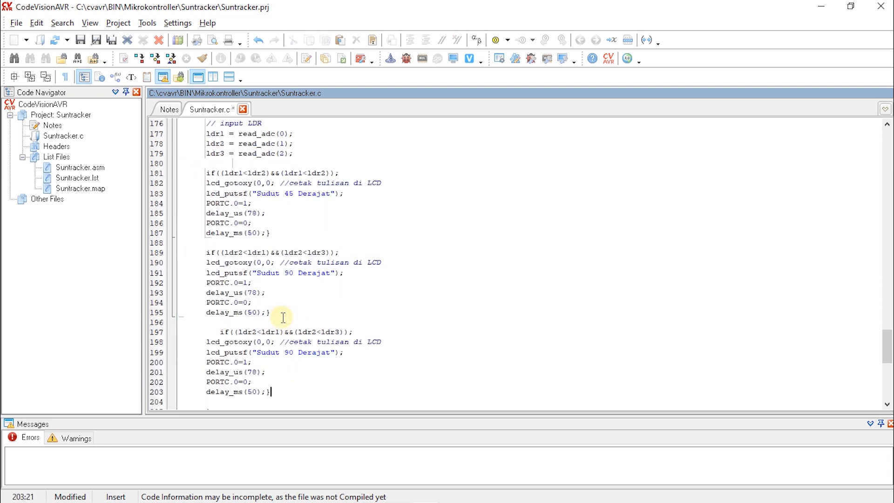
{"action": "key", "text": "Left"}
{"action": "key", "text": "Left"}
{"action": "key", "text": "Left"}
{"action": "key", "text": "Left"}
{"action": "key", "text": "BackSpace"}
{"action": "key", "text": "Up"}
{"action": "key", "text": "Up"}
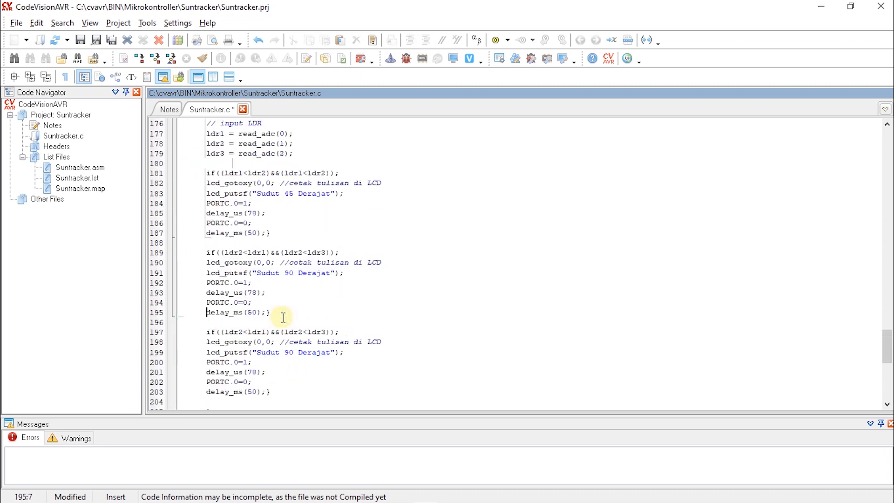
{"action": "key", "text": "BackSpace"}
{"action": "key", "text": "BackSpace"}
{"action": "type", "text": "94"}
{"action": "key", "text": "Down"}
{"action": "key", "text": "Delete"}
{"action": "type", "text": "3"}
{"action": "key", "text": "Right"}
{"action": "key", "text": "Right"}
Change the third block's message to 135 Derajat and its delay_us to 109, then finish the last line.
{"action": "scroll", "coordinate": [283, 317], "scroll_direction": "down", "scroll_amount": 1}
{"action": "left_click", "coordinate": [294, 322]}
{"action": "key", "text": "BackSpace"}
{"action": "key", "text": "BackSpace"}
{"action": "type", "text": "135"}
{"action": "key", "text": "BackSpace"}
{"action": "key", "text": "BackSpace"}
{"action": "type", "text": "109"}
{"action": "scroll", "coordinate": [293, 319], "scroll_direction": "down", "scroll_amount": 2}
{"action": "left_click", "coordinate": [296, 315]}
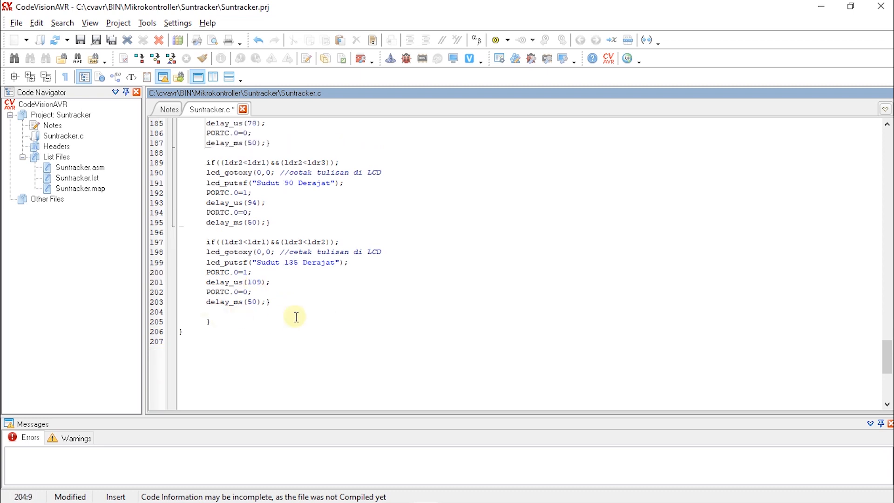
{"action": "type", "text": ";"}
{"action": "key", "text": "Return"}
Add a closing brace, compile, and fix the missing parenthesis on line 182.
{"action": "type", "text": "}"}
{"action": "left_click", "coordinate": [155, 58]}
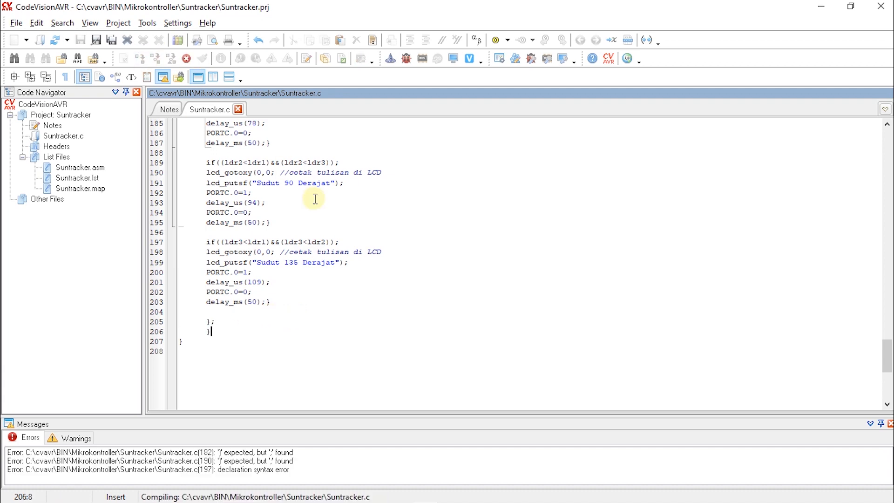
{"action": "left_click", "coordinate": [536, 449]}
{"action": "double_click", "coordinate": [266, 453]}
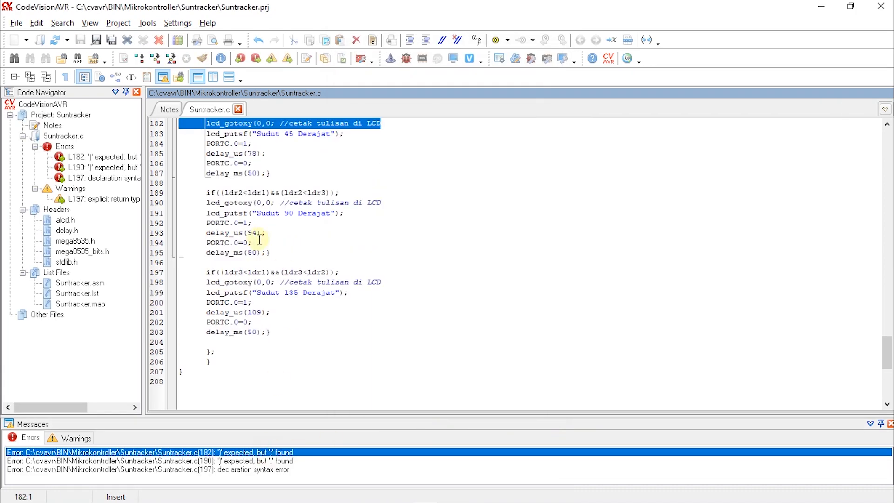
{"action": "scroll", "coordinate": [273, 153], "scroll_direction": "up", "scroll_amount": 1}
{"action": "left_click", "coordinate": [269, 152]}
{"action": "type", "text": ")"}
Recompile, add the missing parentheses on line 190, save, and rebuild.
{"action": "left_click", "coordinate": [156, 58]}
{"action": "left_click", "coordinate": [521, 449]}
{"action": "left_click", "coordinate": [274, 232]}
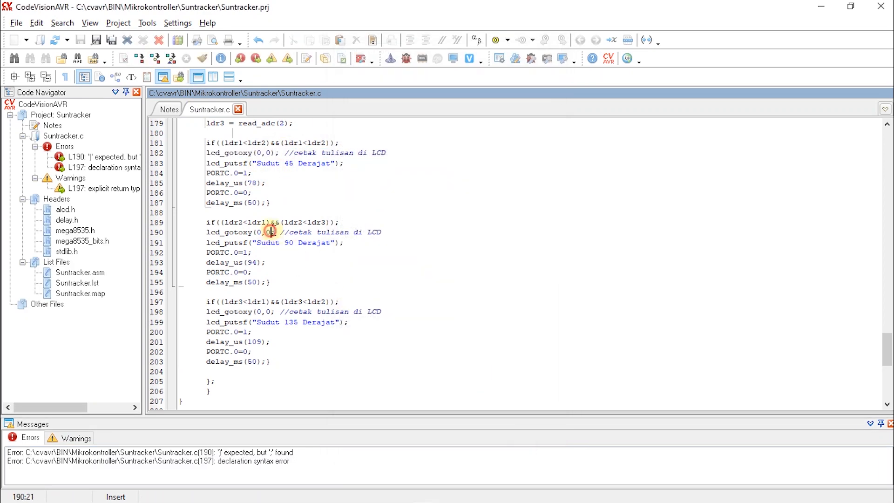
{"action": "type", "text": ")"}
{"action": "type", "text": ")"}
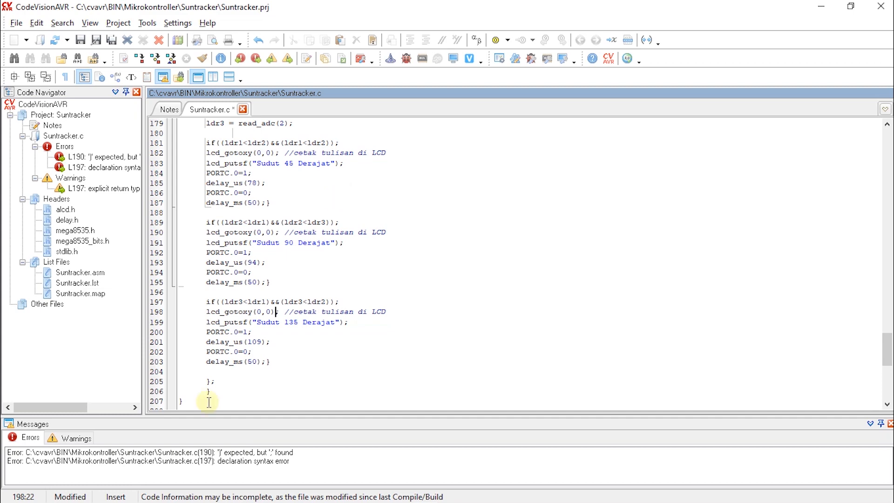
{"action": "double_click", "coordinate": [243, 461]}
{"action": "left_click", "coordinate": [286, 310]}
{"action": "left_click", "coordinate": [323, 303]}
{"action": "left_click", "coordinate": [139, 59]}
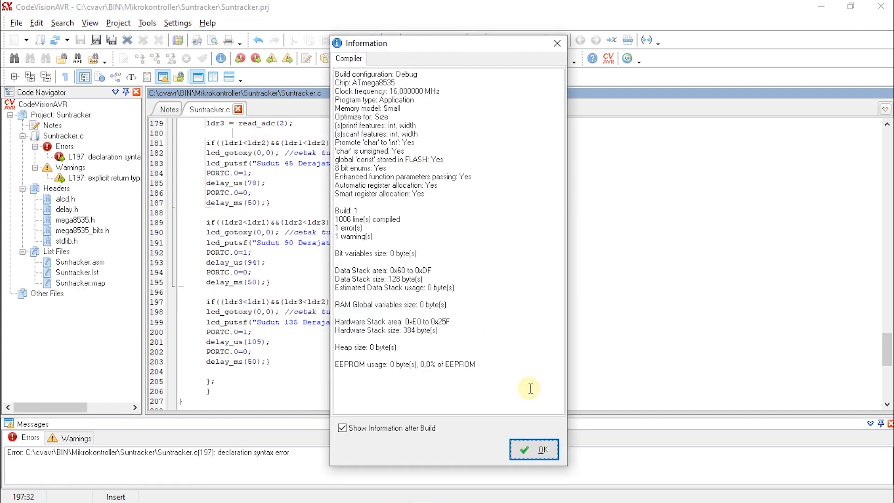
{"action": "left_click", "coordinate": [534, 449]}
Add opening braces to the 90° and 45° conditions and remove the semicolon after the 135° condition.
{"action": "double_click", "coordinate": [255, 452]}
{"action": "left_click", "coordinate": [249, 311]}
{"action": "left_click", "coordinate": [249, 310]}
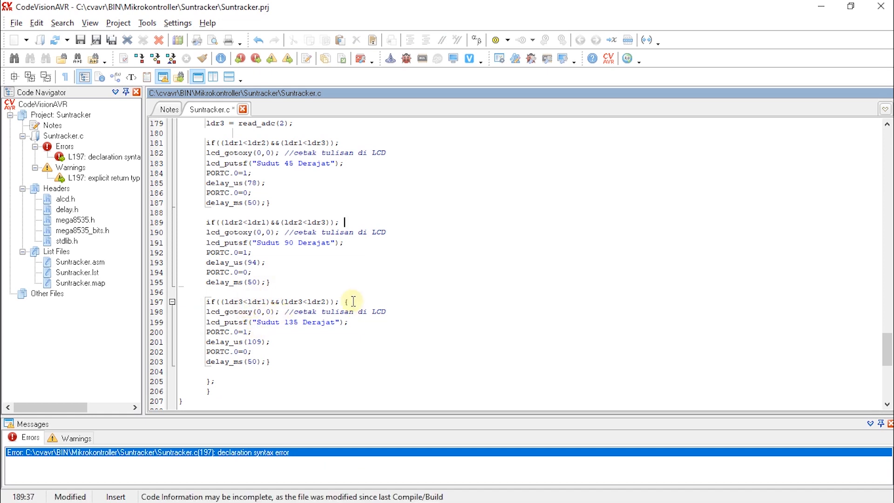
{"action": "type", "text": "{"}
{"action": "key", "text": "Up"}
{"action": "key", "text": "Up"}
{"action": "key", "text": "Up"}
{"action": "key", "text": "Up"}
{"action": "key", "text": "Up"}
{"action": "key", "text": "Up"}
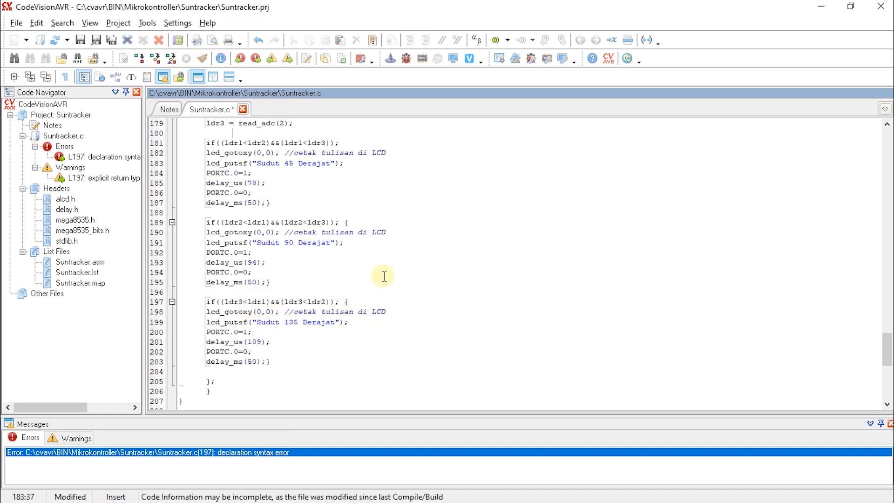
{"action": "type", "text": "{"}
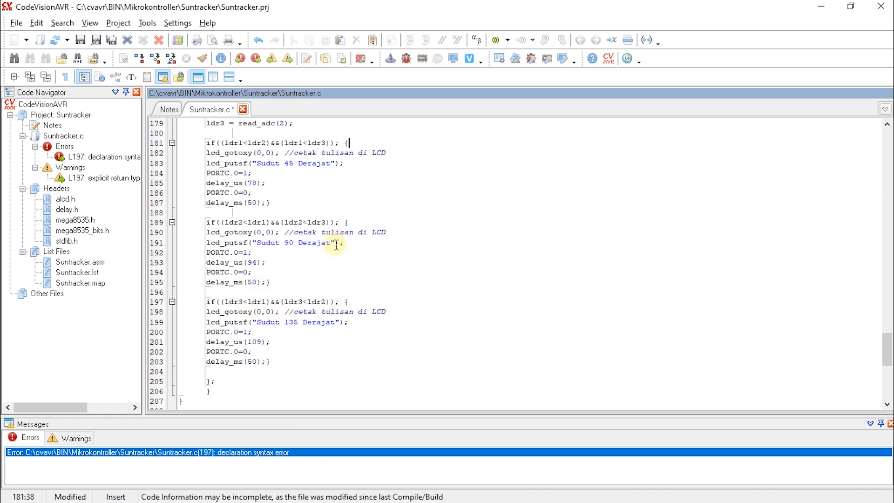
{"action": "left_click", "coordinate": [337, 302]}
{"action": "key", "text": "BackSpace"}
Delete the stray closing brace at line 207, recompile without errors, and return to Proteus.
{"action": "key", "text": "BackSpace"}
{"action": "left_click", "coordinate": [140, 59]}
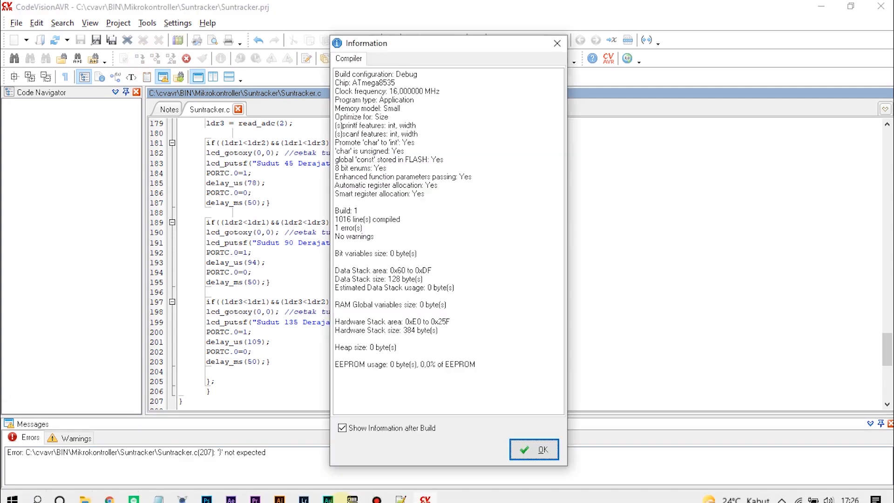
{"action": "left_click", "coordinate": [533, 445]}
{"action": "left_click", "coordinate": [224, 453]}
{"action": "double_click", "coordinate": [224, 453]}
{"action": "scroll", "coordinate": [218, 357], "scroll_direction": "down", "scroll_amount": 2}
{"action": "key", "text": "BackSpace"}
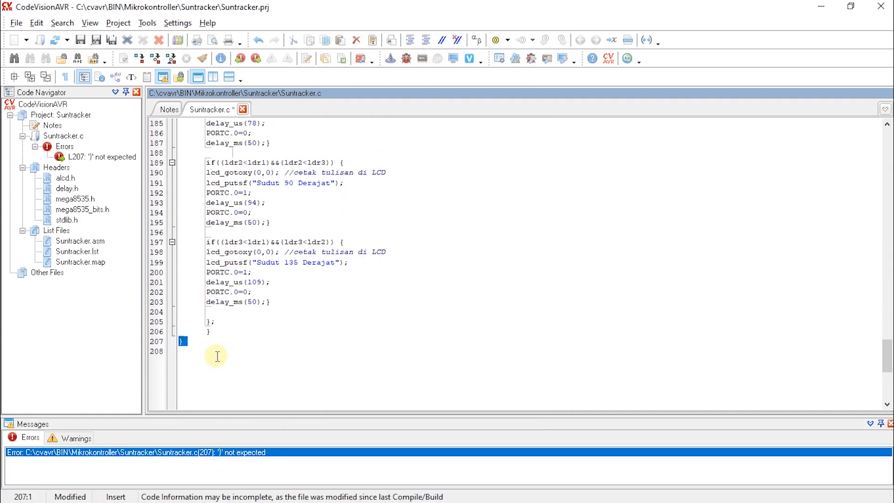
{"action": "left_click", "coordinate": [141, 59]}
{"action": "key", "text": "Return"}
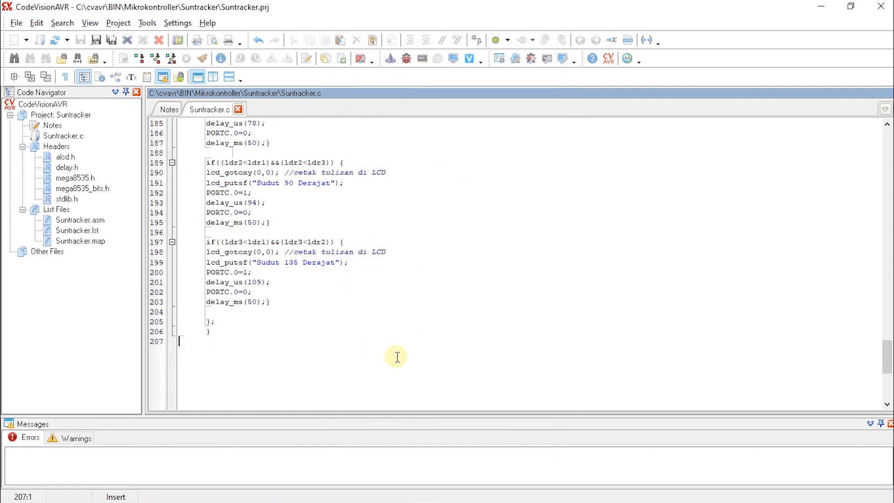
{"action": "scroll", "coordinate": [275, 207], "scroll_direction": "up", "scroll_amount": 5}
{"action": "scroll", "coordinate": [287, 260], "scroll_direction": "up", "scroll_amount": 12}
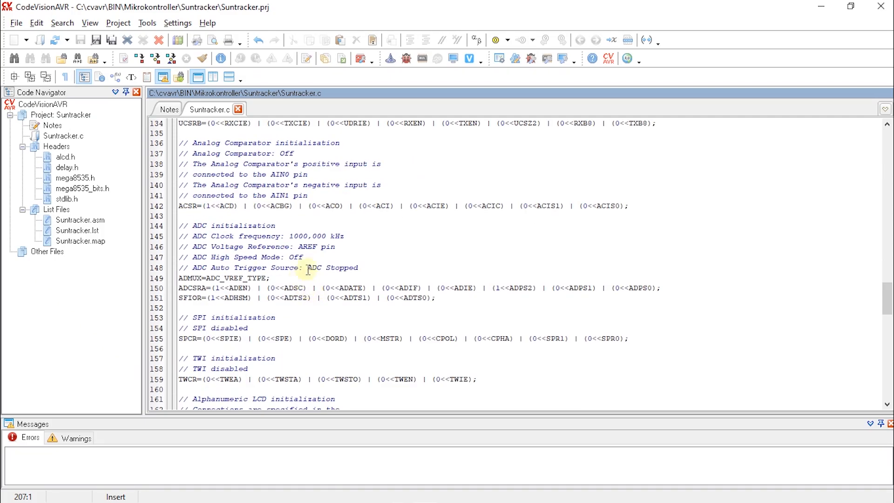
{"action": "key", "text": "alt+Tab"}
{"action": "key", "text": "alt+Tab"}
{"action": "key", "text": "alt+Tab"}
{"action": "key", "text": "alt+Tab"}
Set the servo to Minimum Angle 0, Maximum Angle +180 and Rotational Speed 2.
{"action": "scroll", "coordinate": [599, 269], "scroll_direction": "up", "scroll_amount": 2}
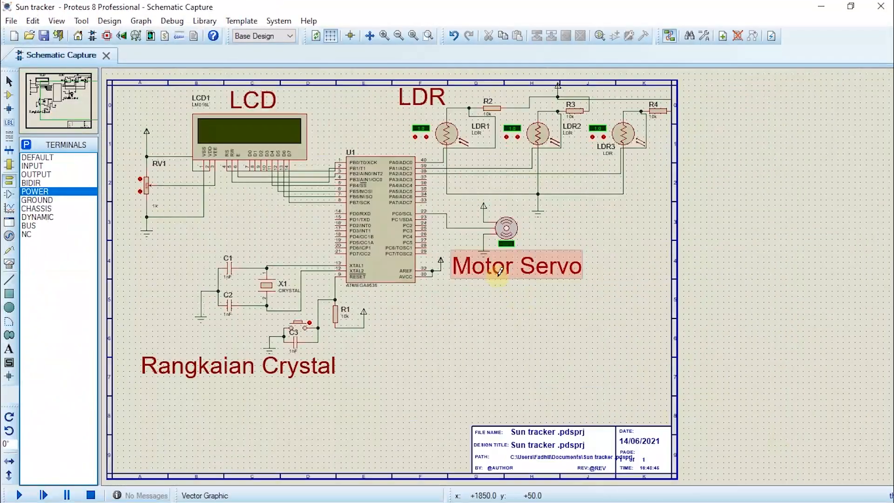
{"action": "double_click", "coordinate": [497, 211]}
{"action": "left_click_drag", "start_coordinate": [396, 194], "coordinate": [368, 195]}
{"action": "type", "text": "0"}
{"action": "key", "text": "Tab"}
{"action": "type", "text": "+180"}
{"action": "left_click_drag", "start_coordinate": [399, 226], "coordinate": [369, 226]}
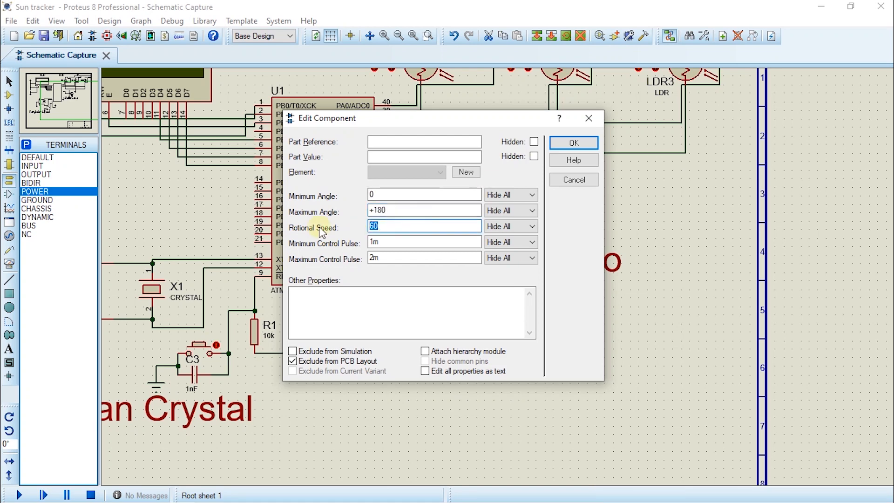
{"action": "type", "text": "2"}
{"action": "left_click", "coordinate": [576, 142]}
Build the CodeVisionAVR project with Shift+F9 to generate the missing Suntracker hex file.
{"action": "scroll", "coordinate": [554, 186], "scroll_direction": "down", "scroll_amount": 2}
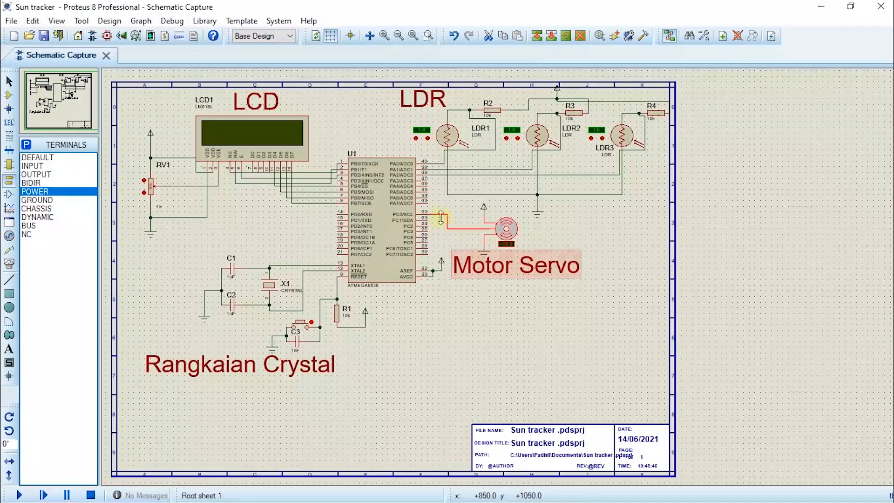
{"action": "double_click", "coordinate": [399, 237]}
{"action": "left_click", "coordinate": [497, 172]}
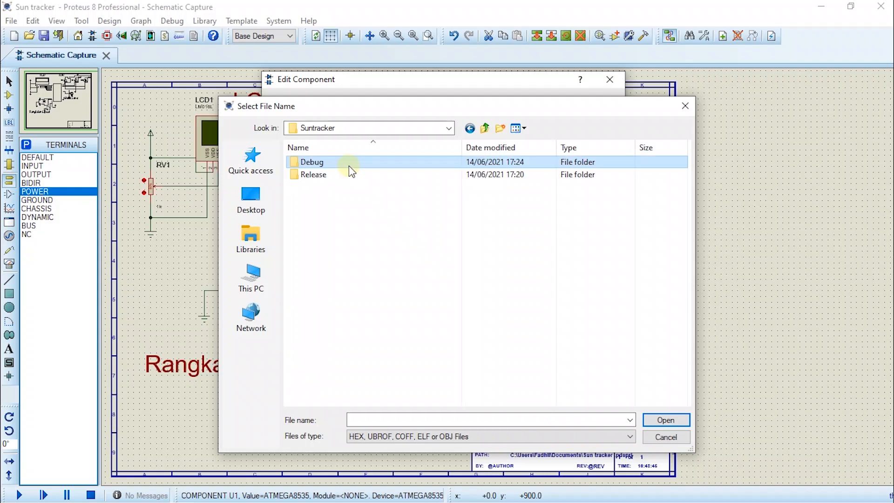
{"action": "double_click", "coordinate": [348, 165]}
{"action": "key", "text": "BackSpace"}
{"action": "key", "text": "BackSpace"}
{"action": "left_click", "coordinate": [666, 437]}
{"action": "key", "text": "alt+Tab"}
{"action": "key", "text": "alt+Tab"}
{"action": "key", "text": "alt+Tab"}
{"action": "key", "text": "alt+Tab"}
{"action": "key", "text": "alt+Tab"}
{"action": "key", "text": "shift+F9"}
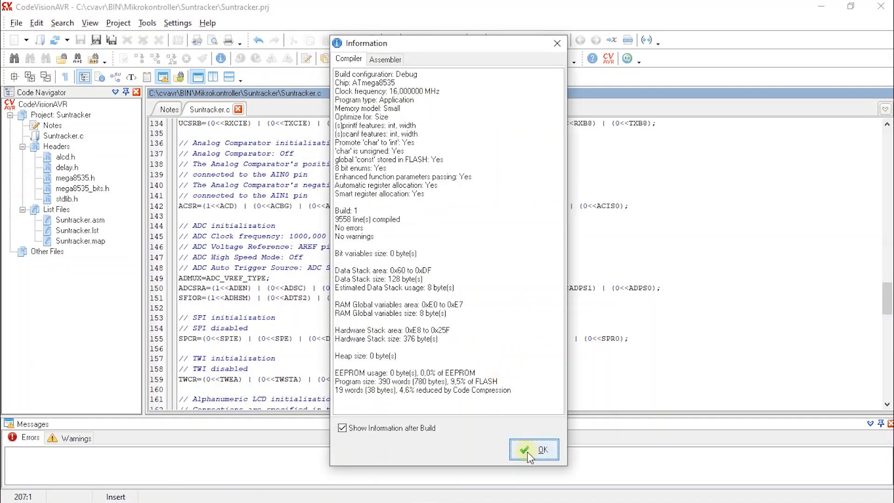
{"action": "key", "text": "alt+Tab"}
{"action": "key", "text": "alt+Tab"}
Set U1's Program File to Suntracker.hex from the Exe folder and confirm.
{"action": "left_click", "coordinate": [497, 171]}
{"action": "double_click", "coordinate": [339, 162]}
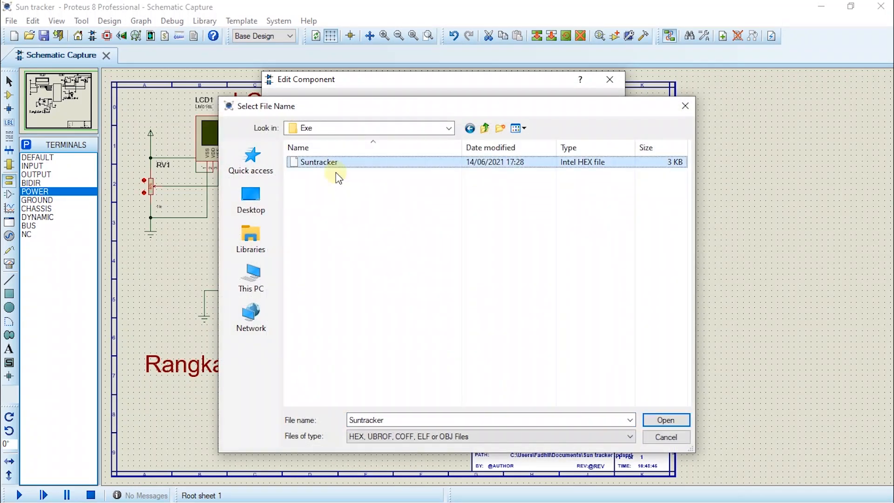
{"action": "double_click", "coordinate": [340, 174]}
{"action": "left_click", "coordinate": [595, 104]}
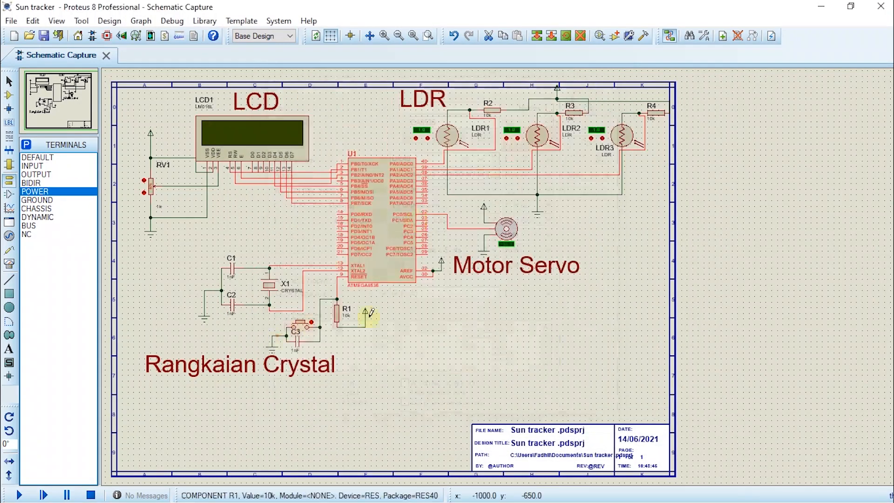
{"action": "left_click", "coordinate": [418, 322]}
Start the simulation, restarting it once.
{"action": "left_click", "coordinate": [19, 494]}
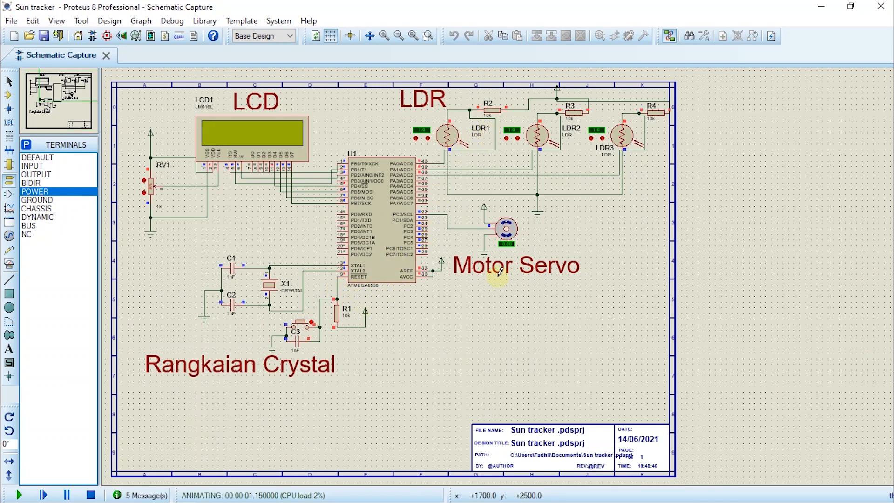
{"action": "scroll", "coordinate": [499, 270], "scroll_direction": "up", "scroll_amount": 1}
{"action": "scroll", "coordinate": [485, 304], "scroll_direction": "down", "scroll_amount": 1}
{"action": "scroll", "coordinate": [470, 294], "scroll_direction": "up", "scroll_amount": 1}
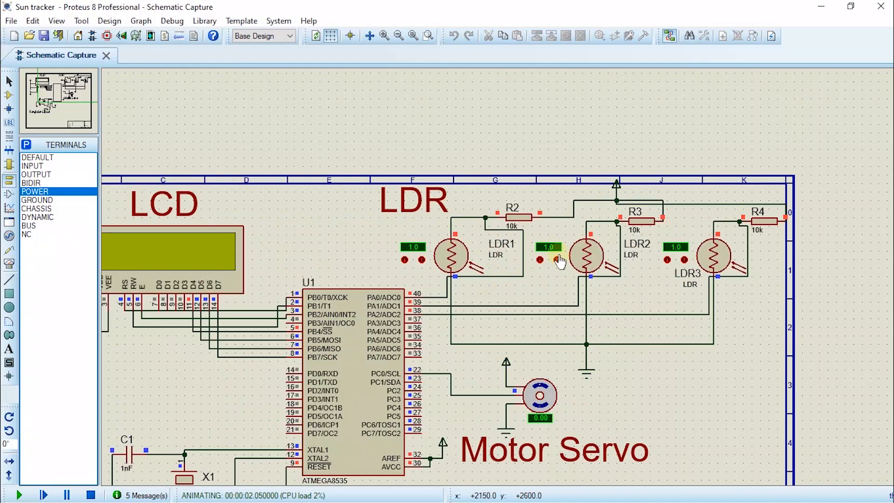
{"action": "left_click", "coordinate": [20, 495]}
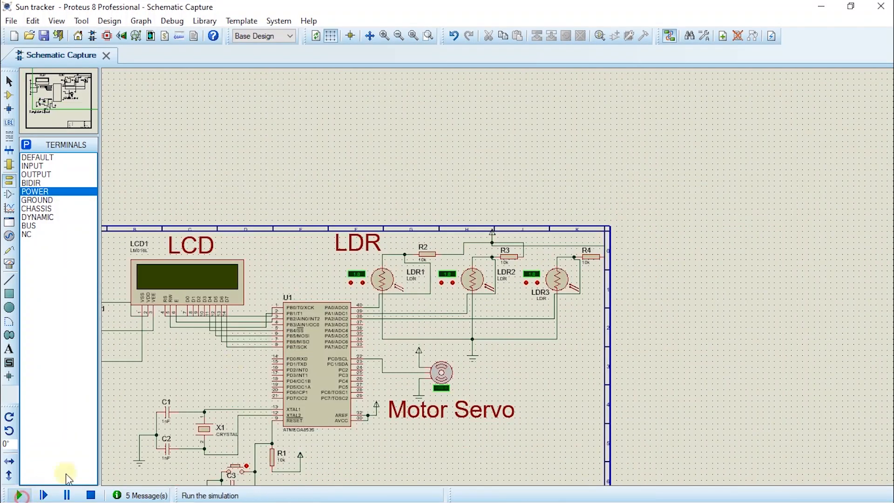
{"action": "scroll", "coordinate": [360, 257], "scroll_direction": "up", "scroll_amount": 1}
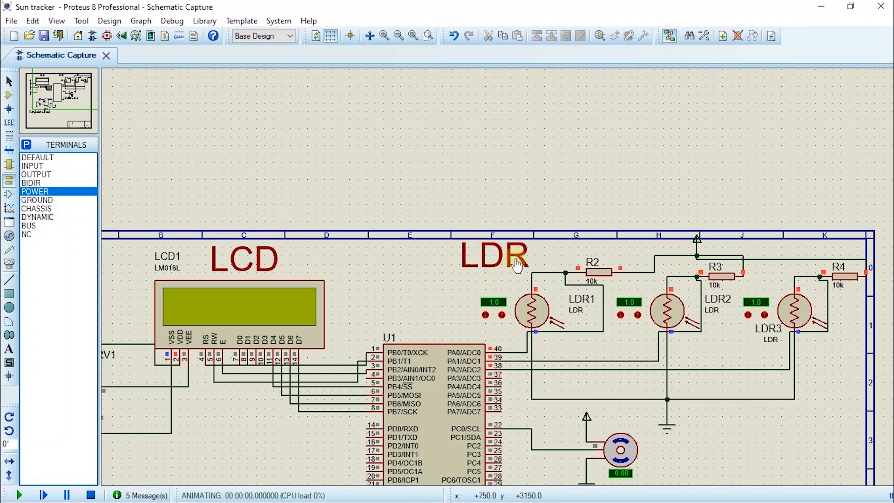
Raise LDR1 to 2.0 so the LCD reads Sudut 45 Derajat and the servo sits near +45.7°.
{"action": "left_click", "coordinate": [501, 315]}
{"action": "scroll", "coordinate": [656, 365], "scroll_direction": "down", "scroll_amount": 1}
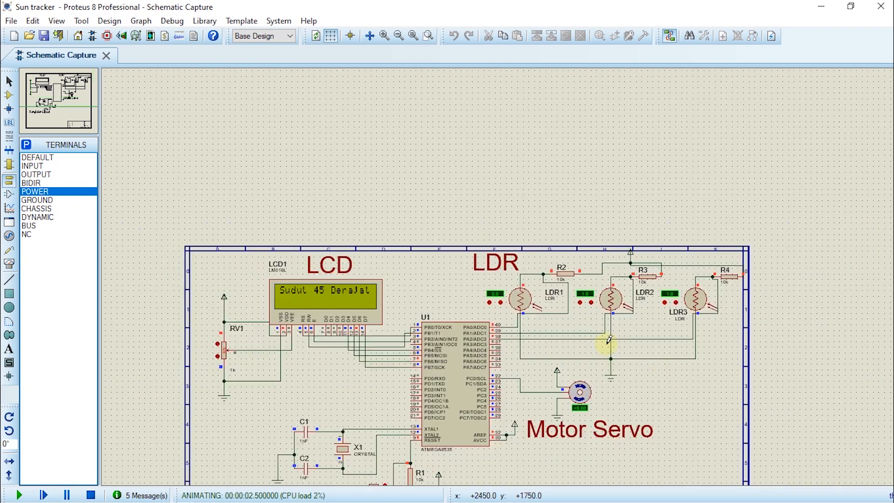
{"action": "scroll", "coordinate": [615, 401], "scroll_direction": "up", "scroll_amount": 1}
{"action": "scroll", "coordinate": [150, 124], "scroll_direction": "down", "scroll_amount": 2}
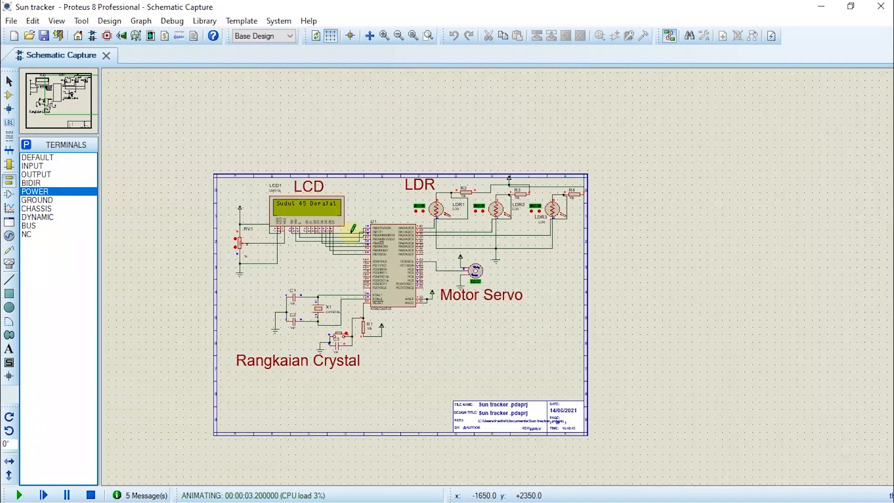
{"action": "scroll", "coordinate": [351, 232], "scroll_direction": "up", "scroll_amount": 1}
{"action": "scroll", "coordinate": [663, 328], "scroll_direction": "up", "scroll_amount": 1}
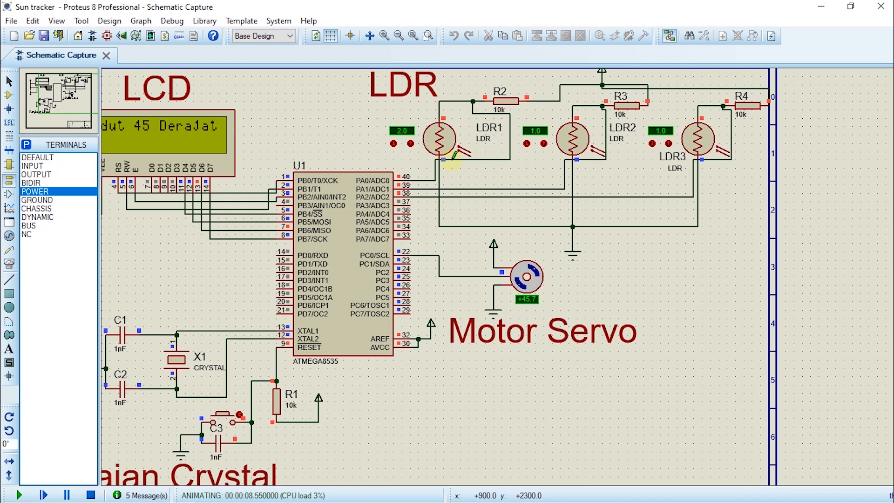
Raise LDR2 to 3.0, then LDR3 to 4.0, turning the servo to 90° and then 135°.
{"action": "left_click", "coordinate": [543, 144]}
{"action": "left_click", "coordinate": [543, 144]}
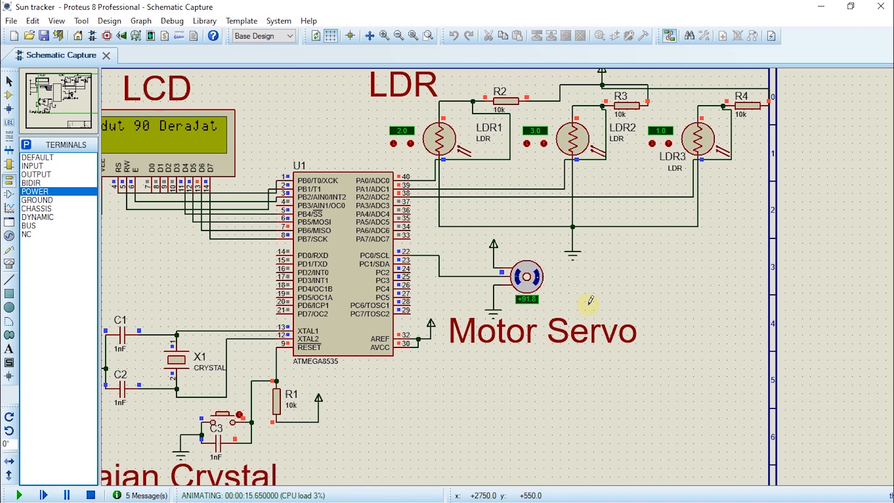
{"action": "left_click", "coordinate": [669, 143]}
{"action": "left_click", "coordinate": [669, 143]}
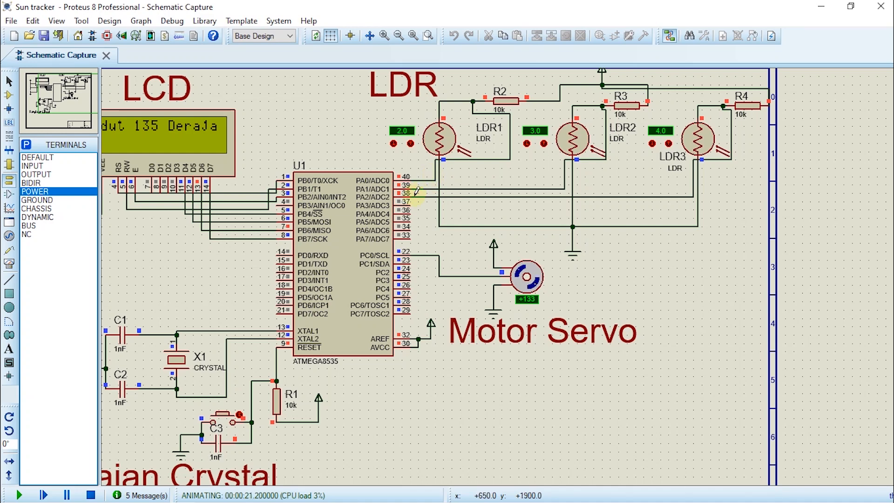
{"action": "scroll", "coordinate": [426, 209], "scroll_direction": "down", "scroll_amount": 2}
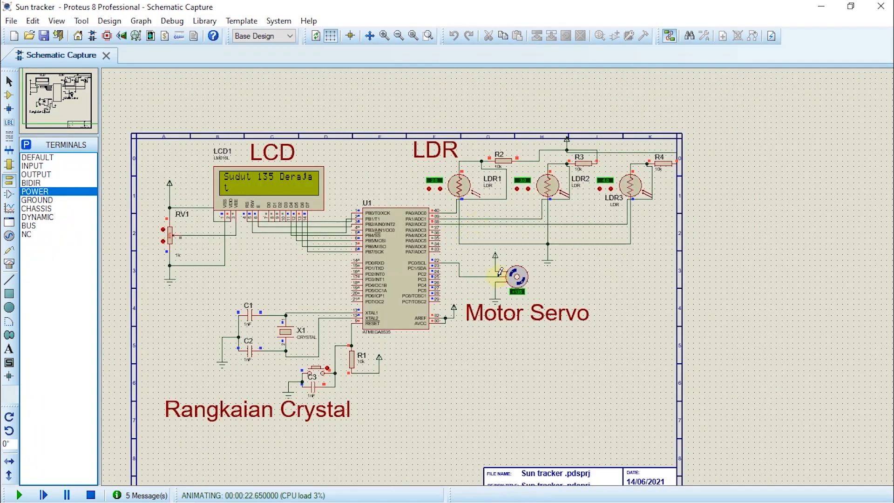
Increase LDR1 from 2.0 to 5.0, returning the servo to +45.7° with 'Sudut 45 Derajat' displayed.
{"action": "scroll", "coordinate": [505, 268], "scroll_direction": "up", "scroll_amount": 1}
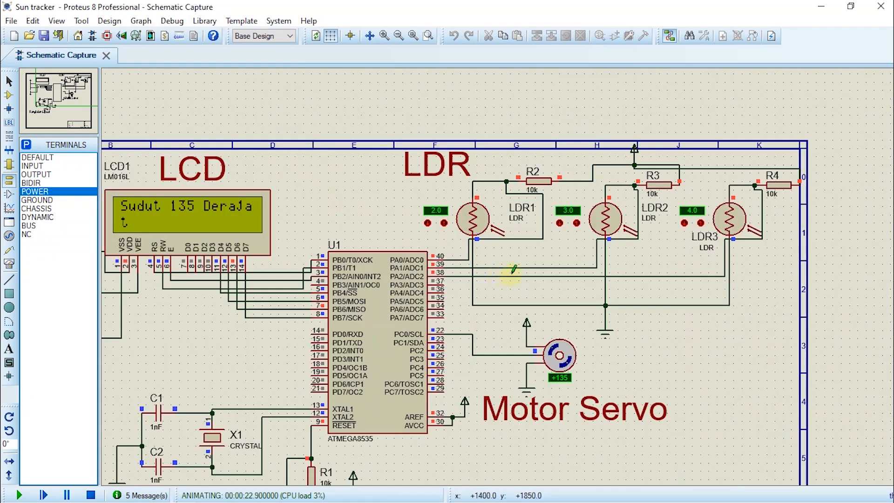
{"action": "left_click", "coordinate": [445, 224]}
{"action": "left_click", "coordinate": [444, 224]}
{"action": "left_click", "coordinate": [445, 224]}
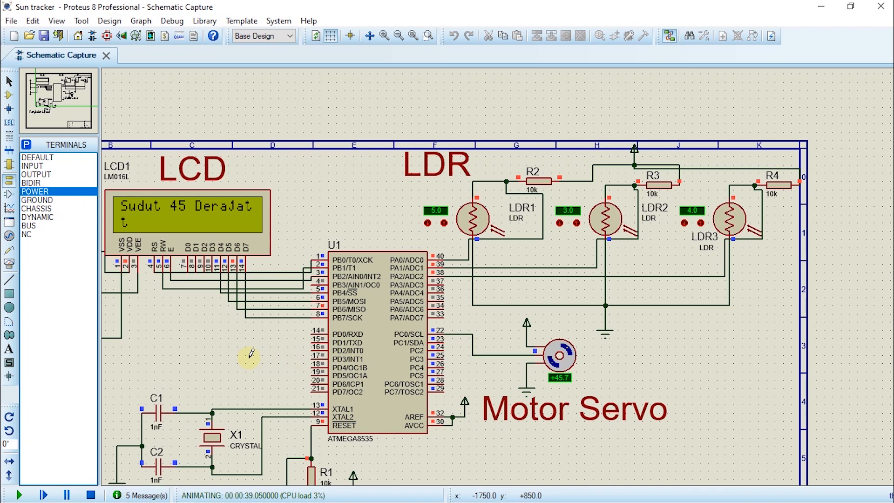
{"action": "scroll", "coordinate": [241, 358], "scroll_direction": "down", "scroll_amount": 2}
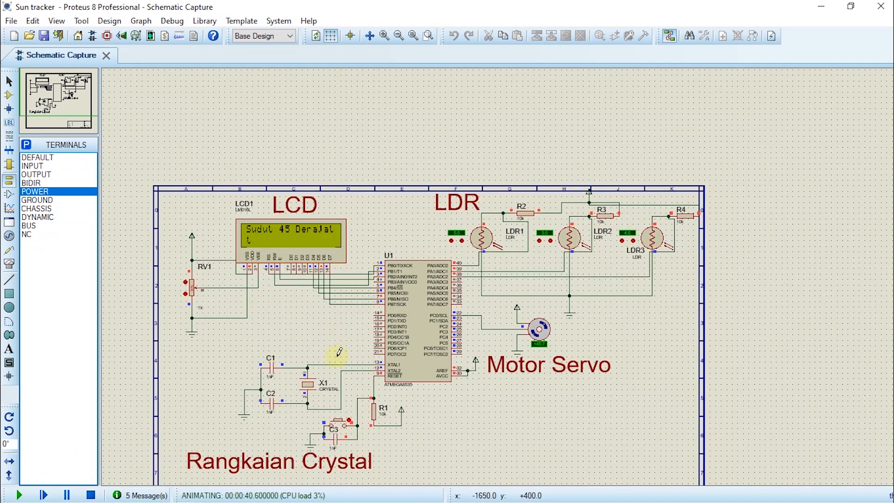
{"action": "scroll", "coordinate": [338, 356], "scroll_direction": "down", "scroll_amount": 1}
{"action": "scroll", "coordinate": [399, 334], "scroll_direction": "up", "scroll_amount": 1}
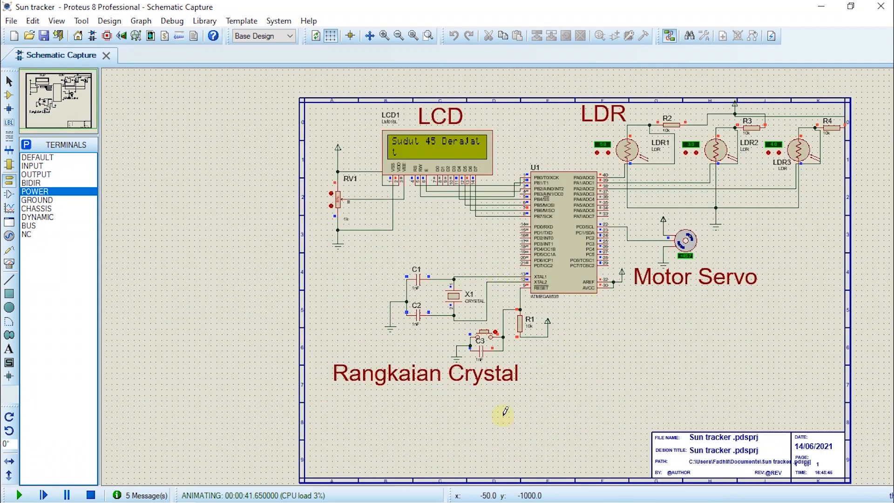